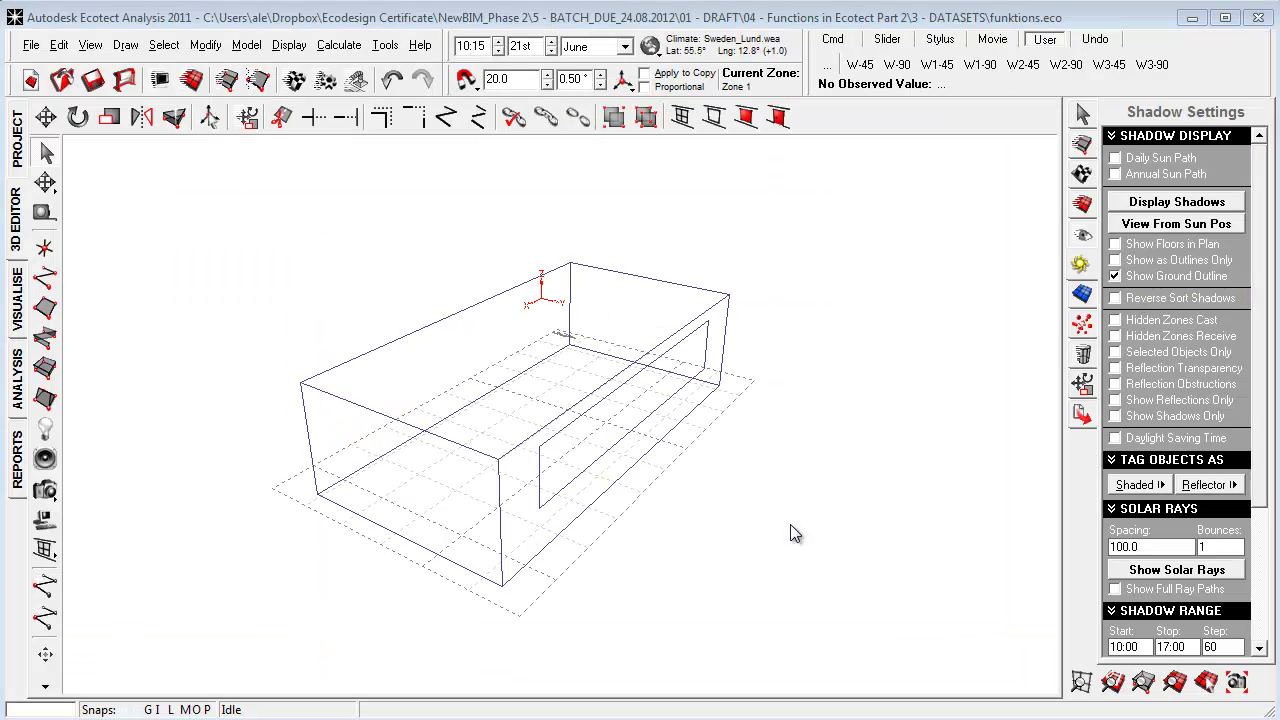
Orbit the box and show the Zone Management list with Outside and Zone 1
{"action": "right_click_drag", "start_coordinate": [790, 533], "coordinate": [718, 549]}
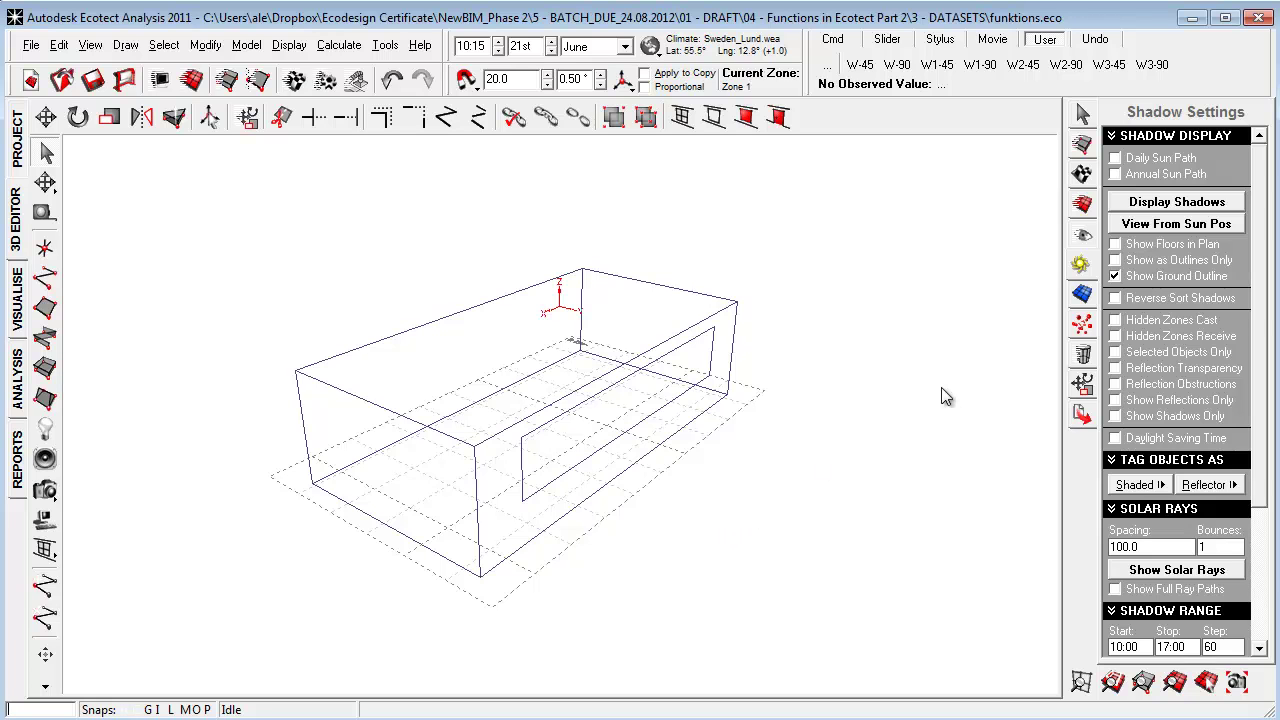
{"action": "left_click", "coordinate": [1084, 145]}
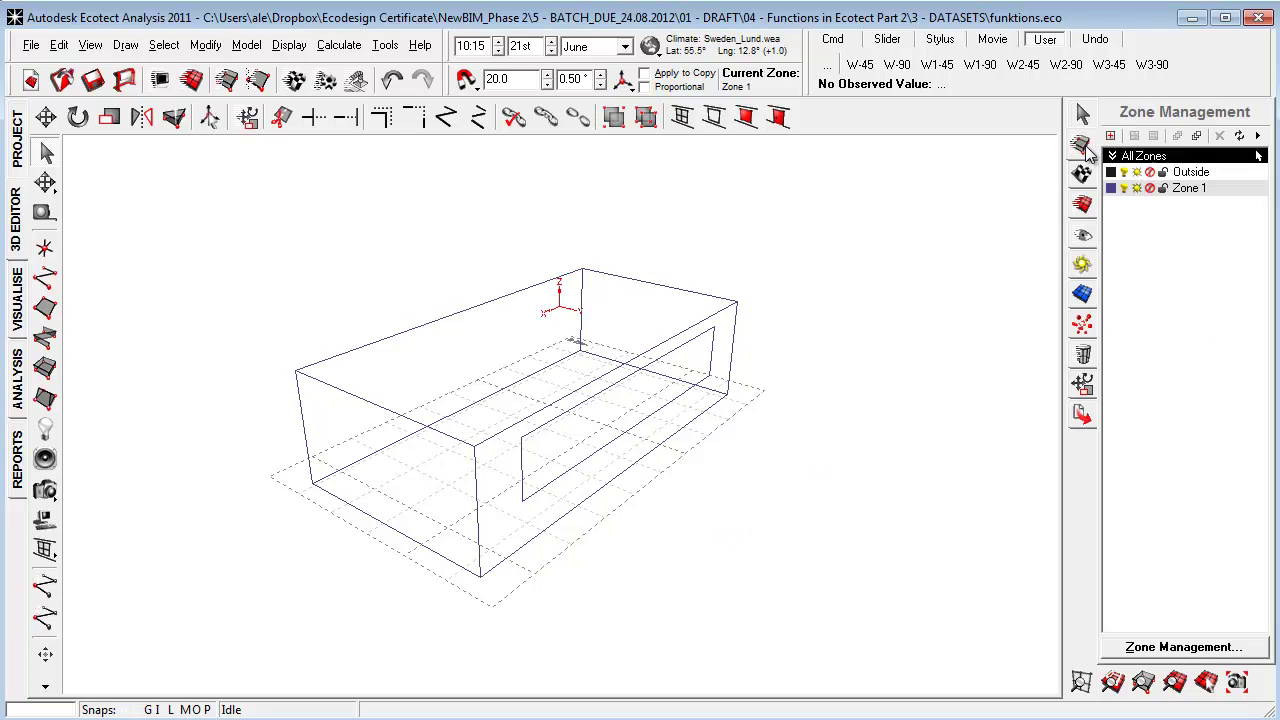
Make Zone 1 a thermal zone and select the box's front-right wall
{"action": "left_click", "coordinate": [1150, 190]}
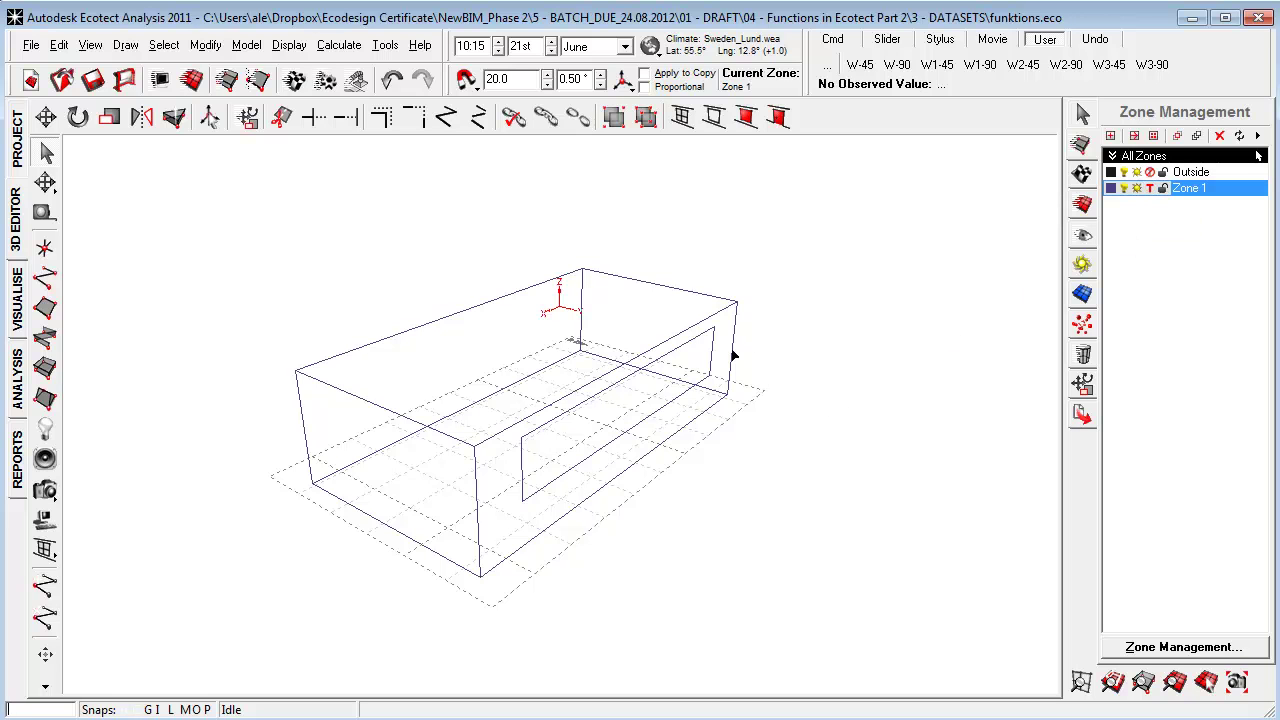
{"action": "left_click", "coordinate": [697, 328]}
{"action": "mouse_move", "coordinate": [726, 400]}
{"action": "right_mouse_down"}
{"action": "mouse_move", "coordinate": [737, 423]}
{"action": "mouse_move", "coordinate": [628, 400]}
{"action": "right_mouse_up"}
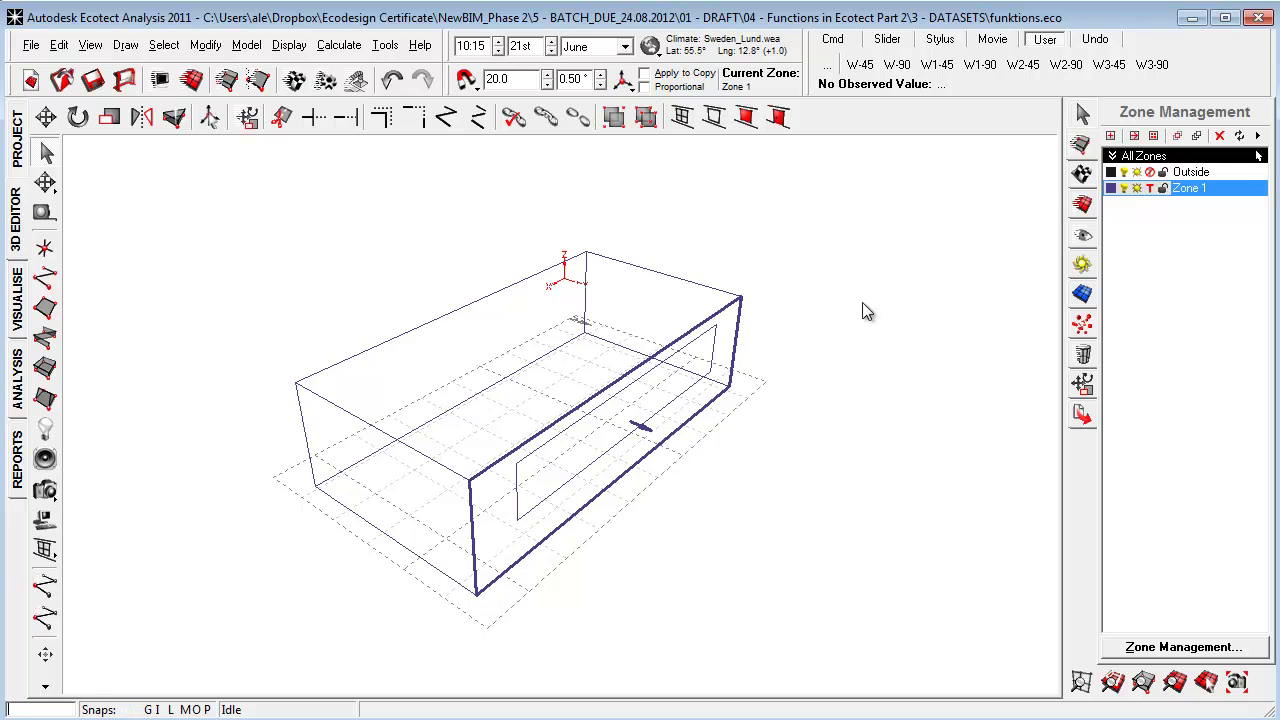
Show Selection Information for all seven box objects, totalling 151.857 m2
{"action": "left_click", "coordinate": [1087, 119]}
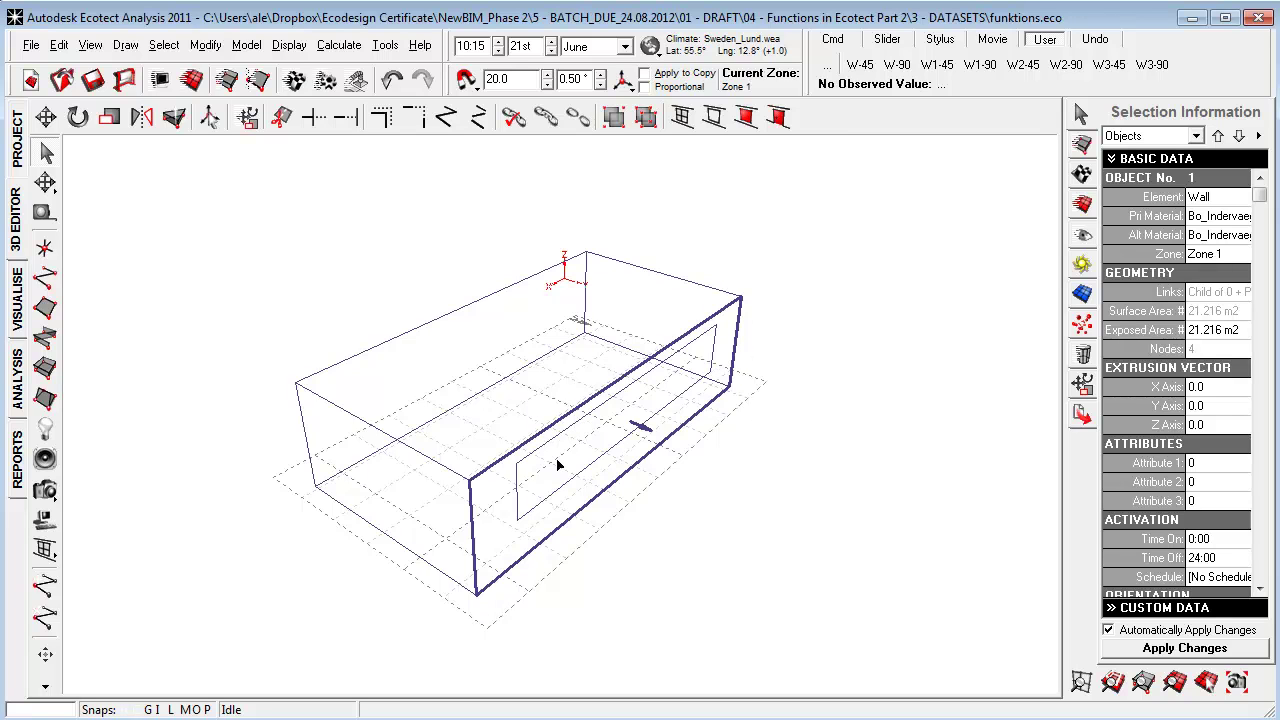
{"action": "left_click", "coordinate": [203, 627]}
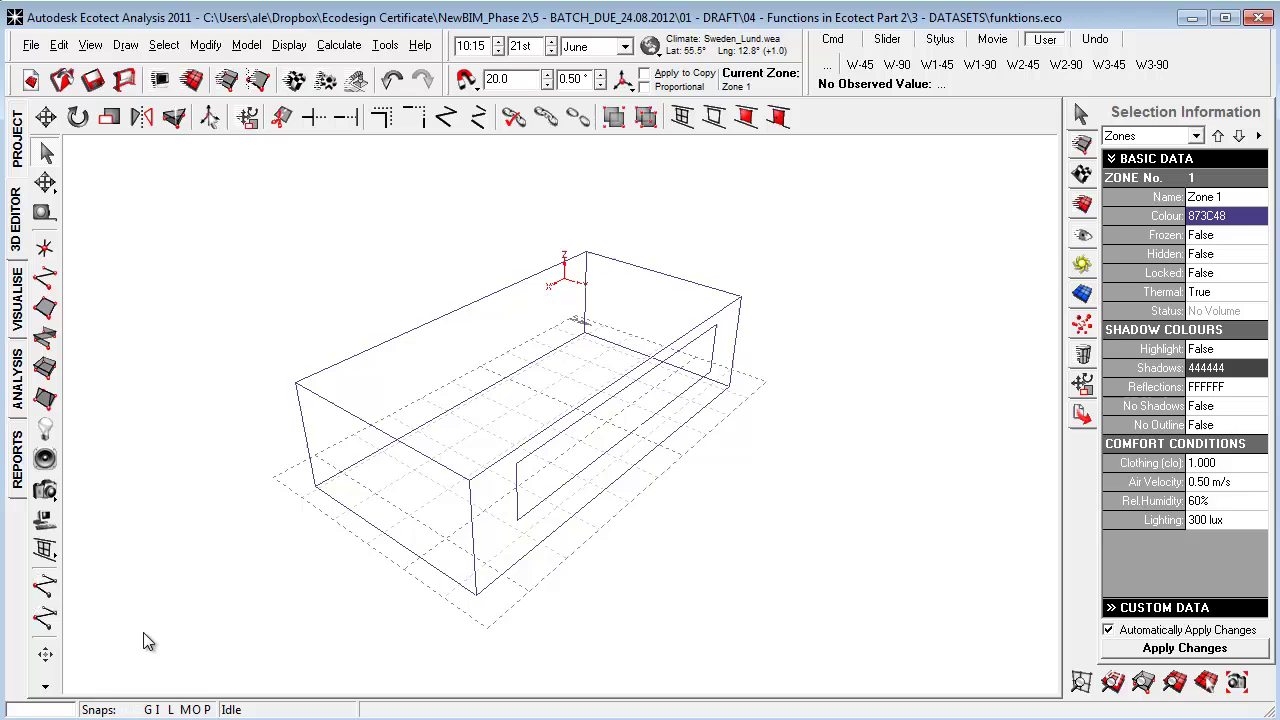
{"action": "left_click_drag", "start_coordinate": [143, 591], "coordinate": [870, 187]}
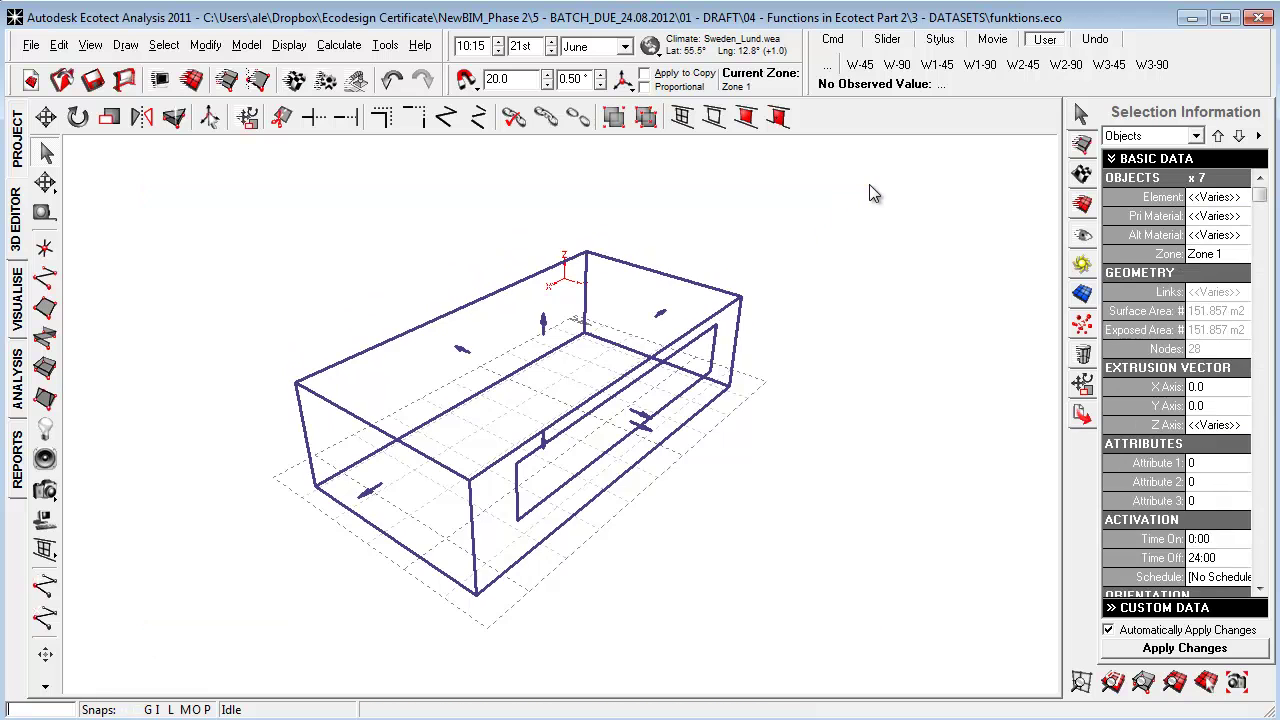
Fix links for the seven box objects, then deselect to view Zone 1's properties
{"action": "left_click", "coordinate": [514, 118]}
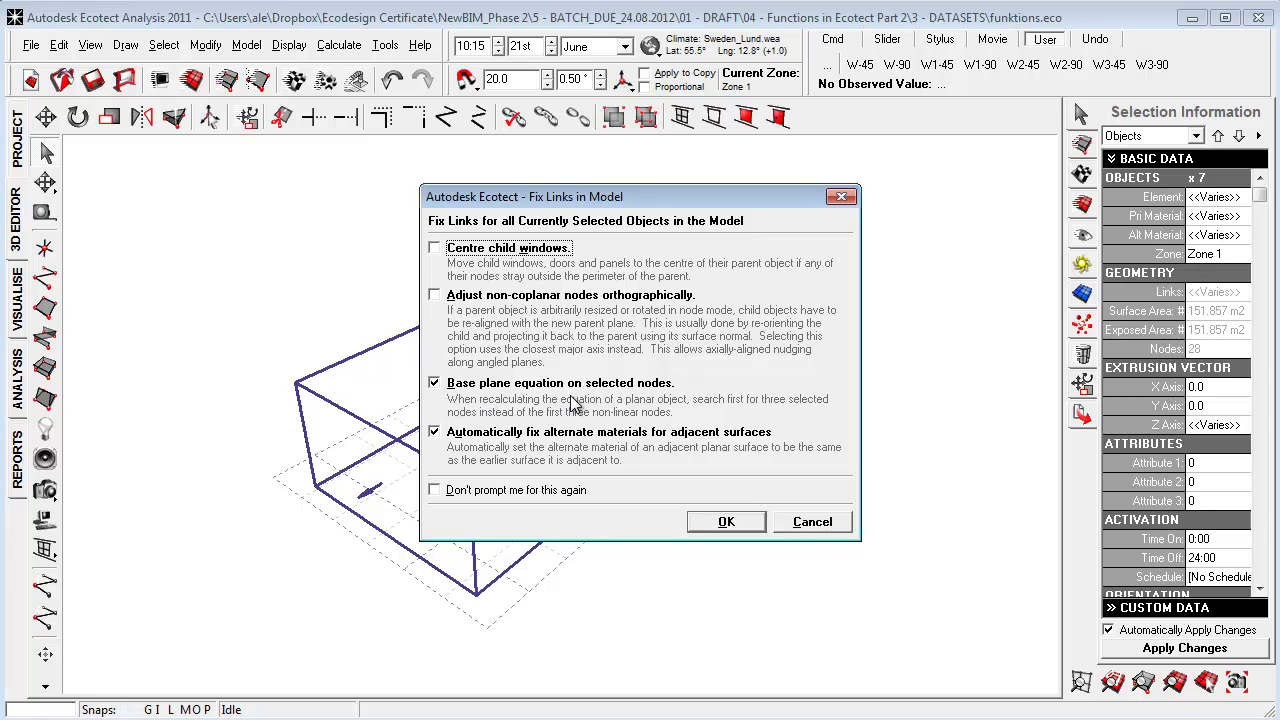
{"action": "left_click", "coordinate": [740, 522]}
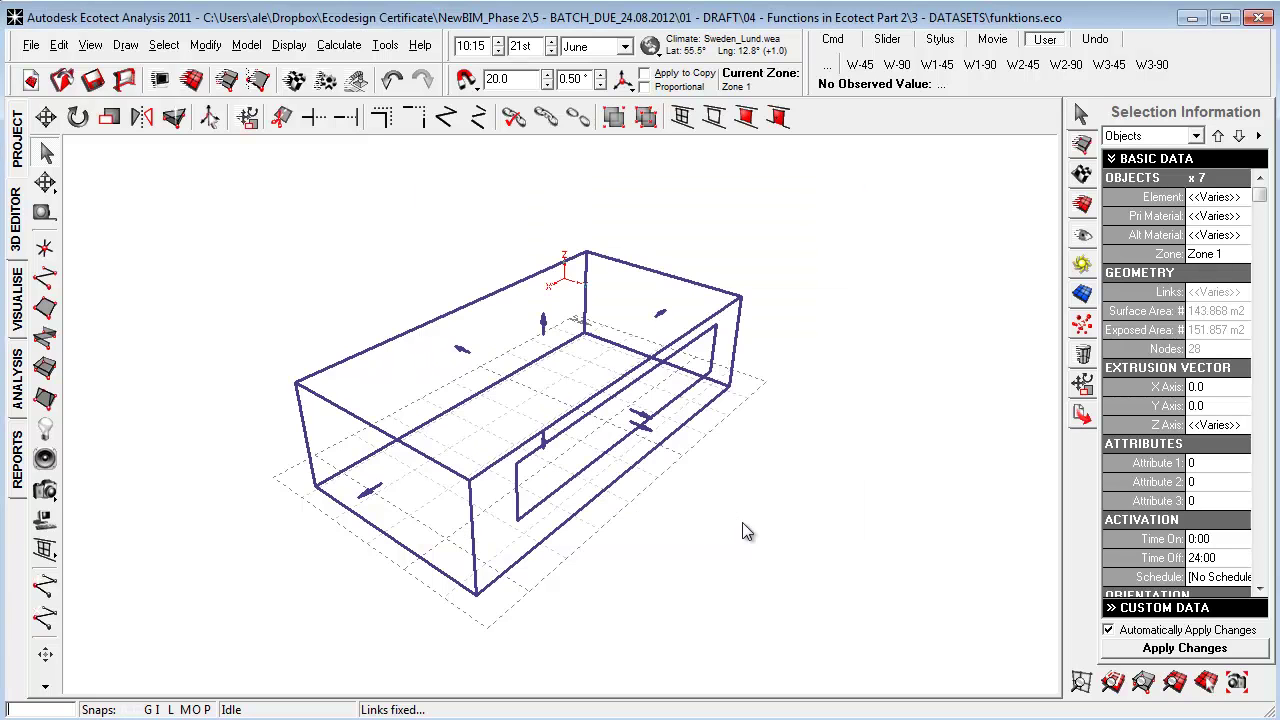
{"action": "left_click", "coordinate": [736, 448]}
{"action": "left_click", "coordinate": [627, 381]}
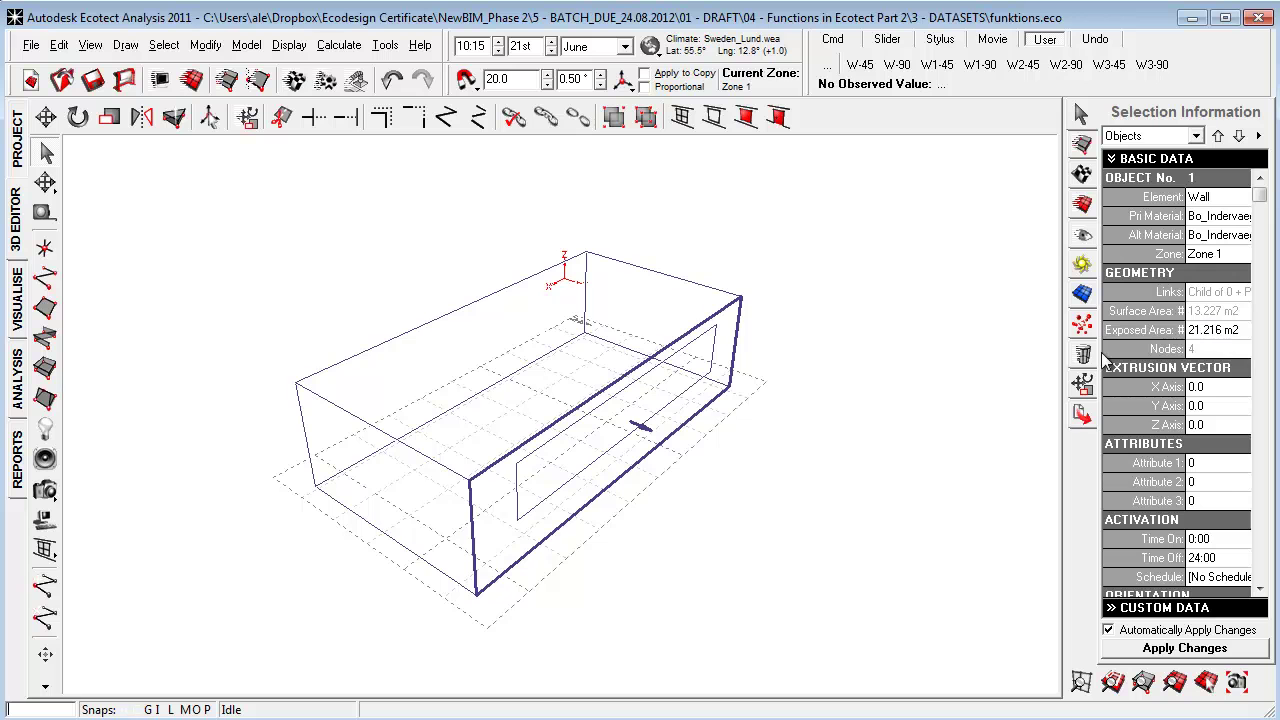
{"action": "scroll", "coordinate": [745, 460], "scroll_direction": "down", "scroll_amount": 1}
{"action": "left_click", "coordinate": [737, 510]}
{"action": "scroll", "coordinate": [731, 500], "scroll_direction": "up", "scroll_amount": 1}
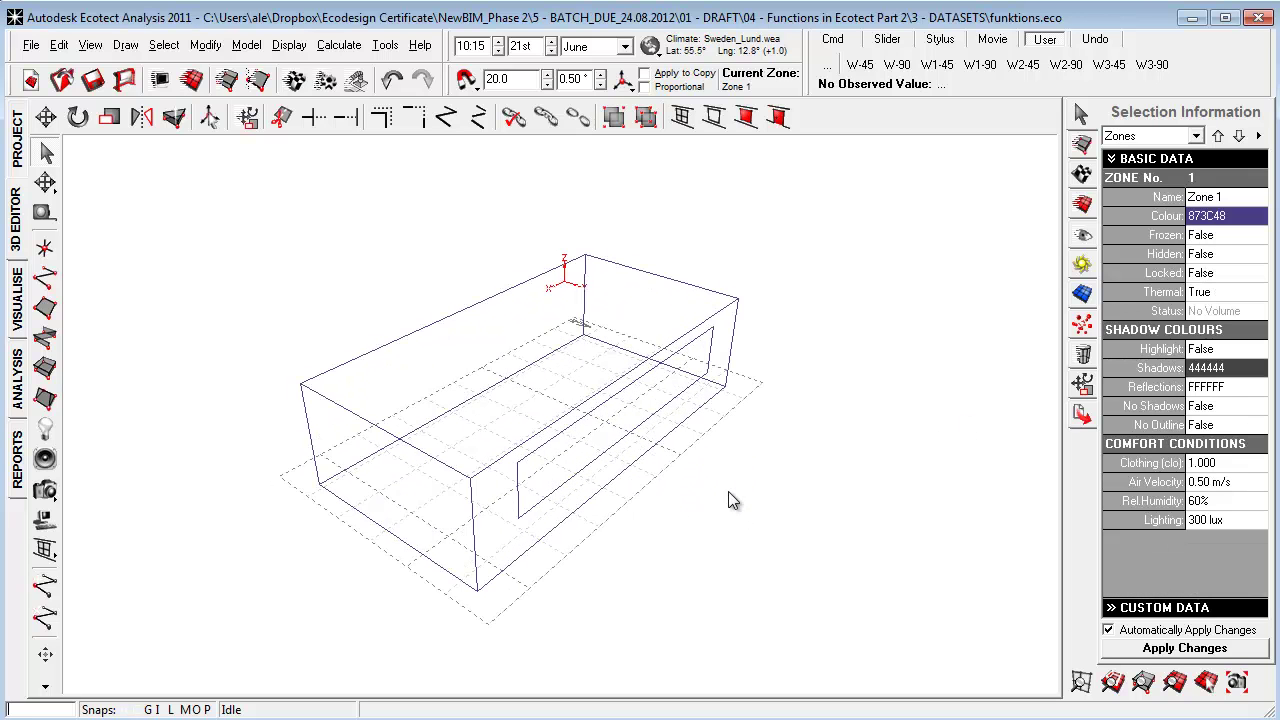
Start Inter-Zonal Adjacencies with surface sampling accuracy set to 2100
{"action": "left_click", "coordinate": [340, 45]}
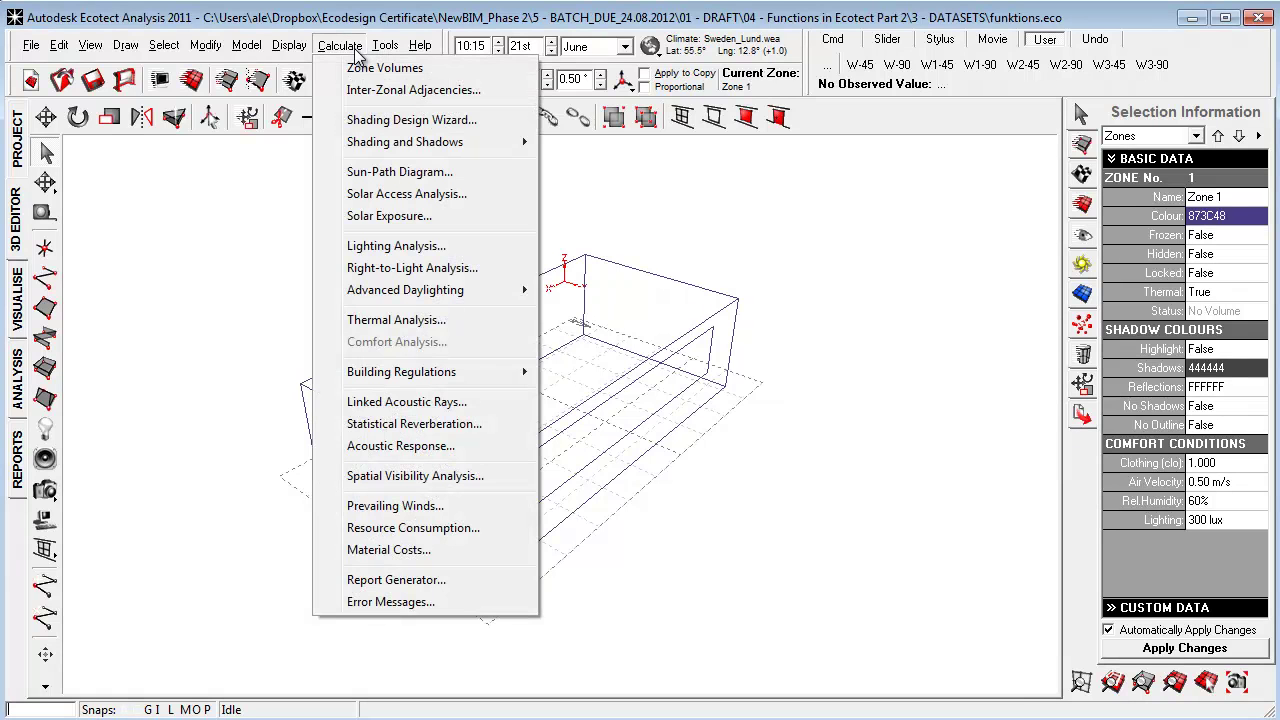
{"action": "left_click", "coordinate": [412, 90]}
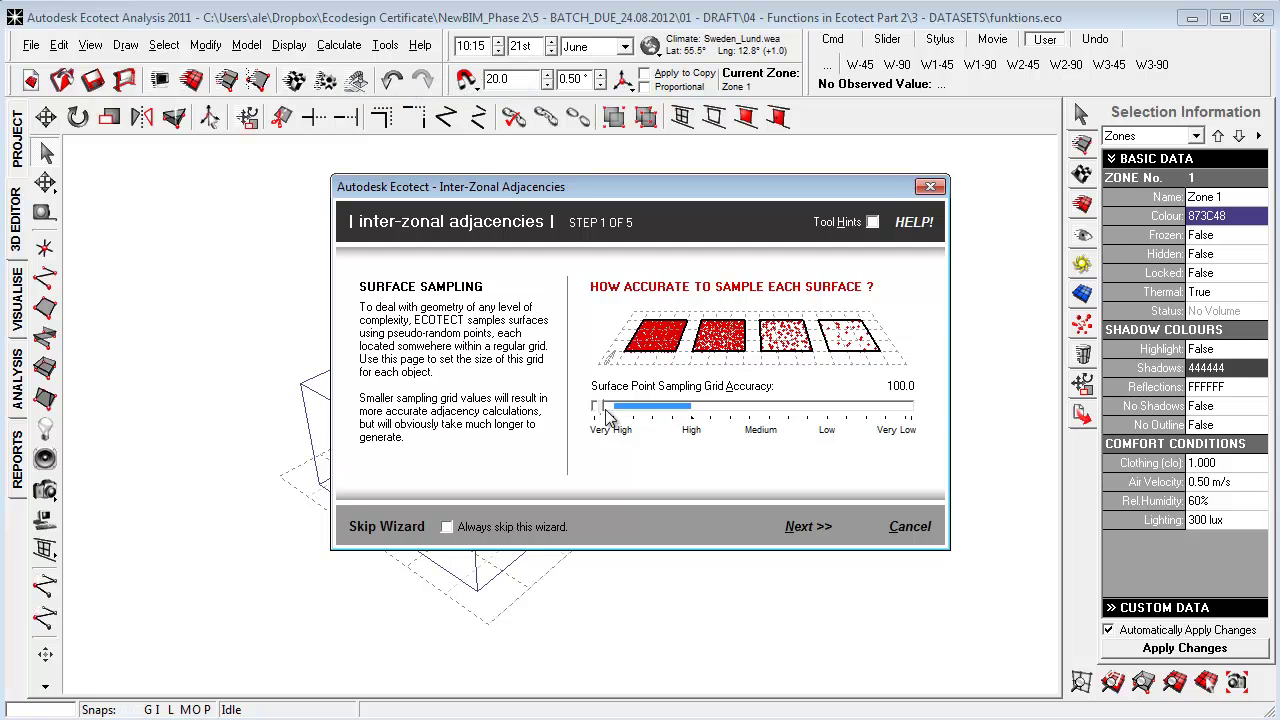
{"action": "left_click_drag", "start_coordinate": [603, 413], "coordinate": [660, 413]}
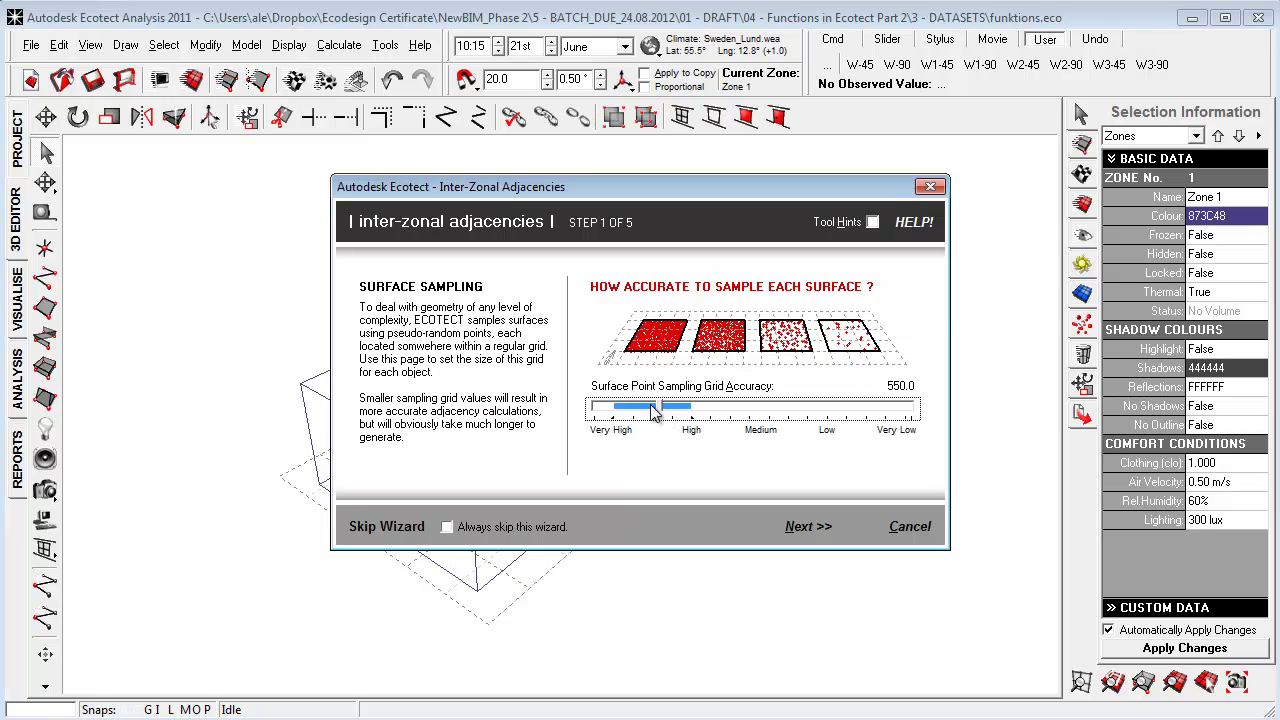
{"action": "left_click_drag", "start_coordinate": [662, 413], "coordinate": [889, 415]}
{"action": "left_click", "coordinate": [808, 528]}
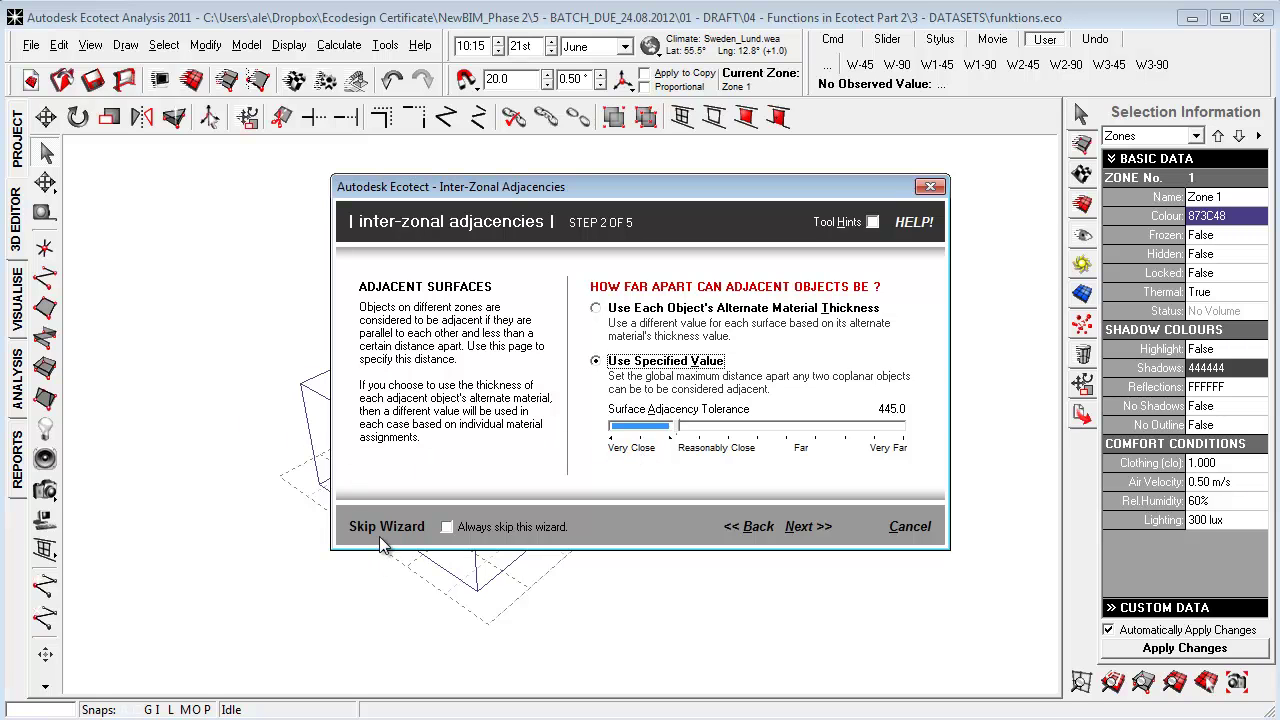
Set adjacency tolerance 375, keep existing normals, and run the adjacency calculation
{"action": "left_click_drag", "start_coordinate": [677, 429], "coordinate": [667, 432]}
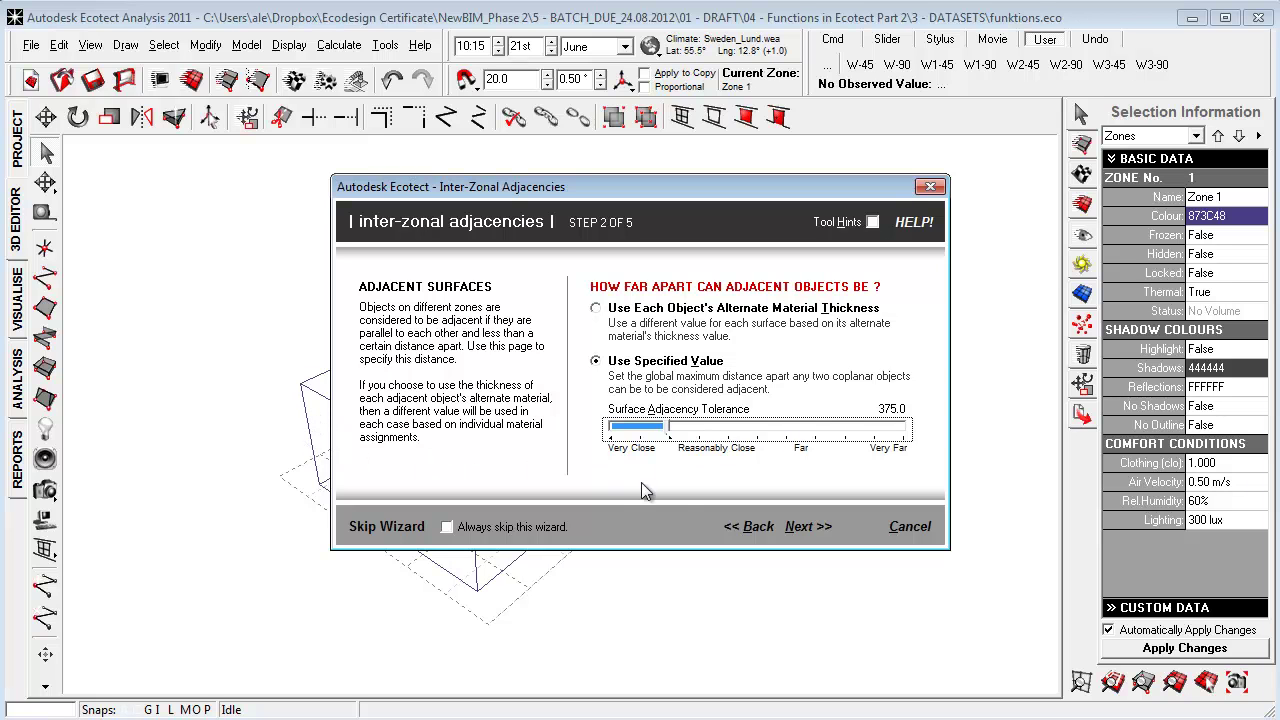
{"action": "left_click", "coordinate": [808, 526]}
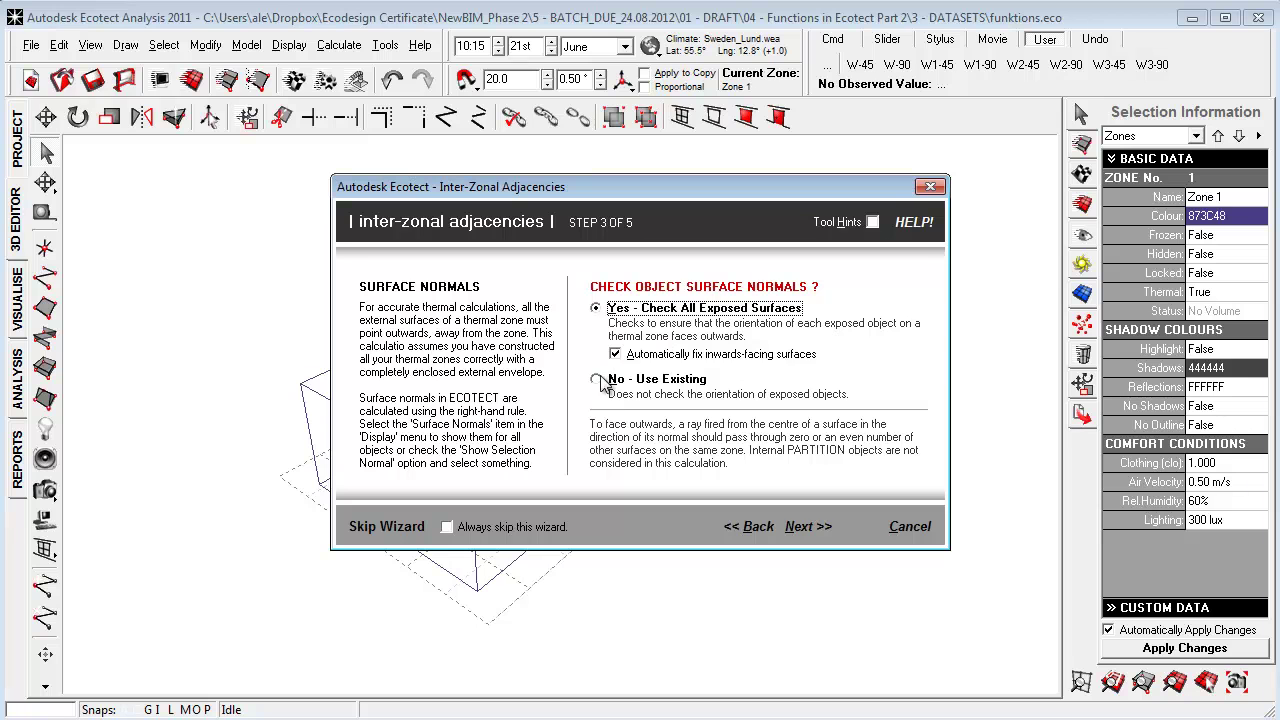
{"action": "left_click", "coordinate": [599, 381]}
{"action": "left_click", "coordinate": [808, 530]}
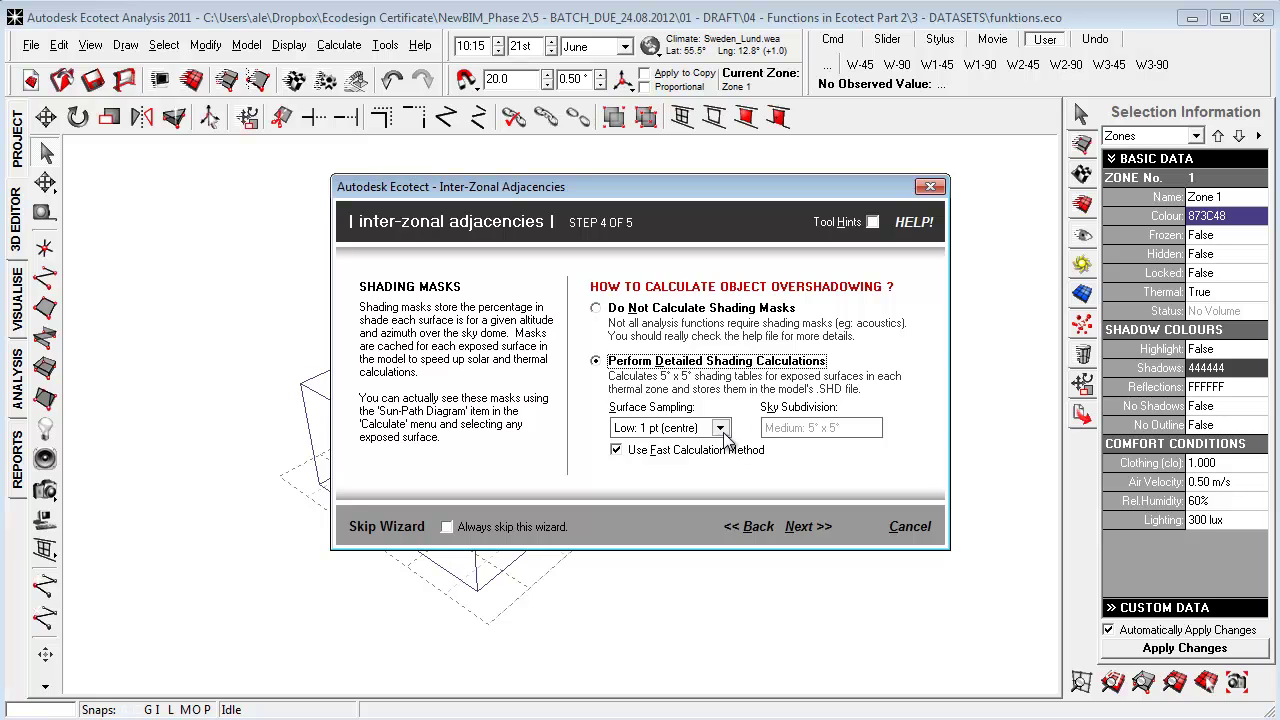
{"action": "left_click", "coordinate": [812, 530]}
{"action": "left_click", "coordinate": [860, 535]}
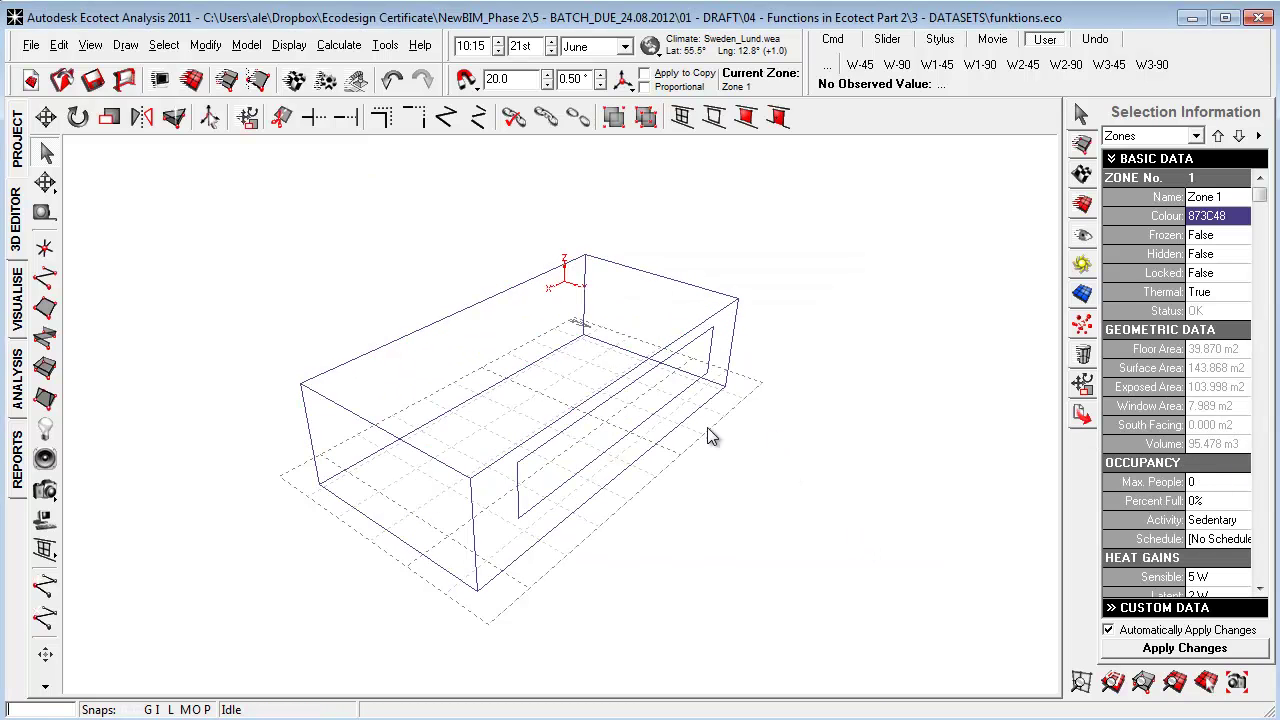
{"action": "left_click", "coordinate": [714, 326]}
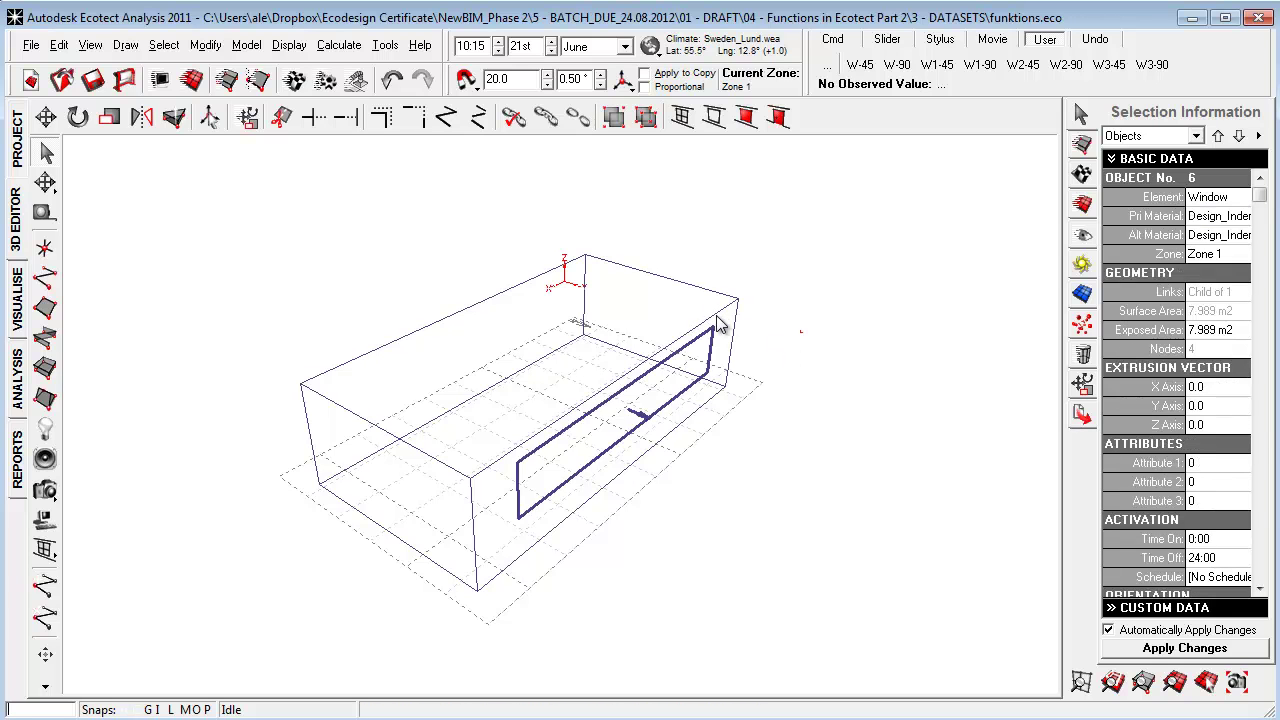
{"action": "left_click", "coordinate": [727, 326]}
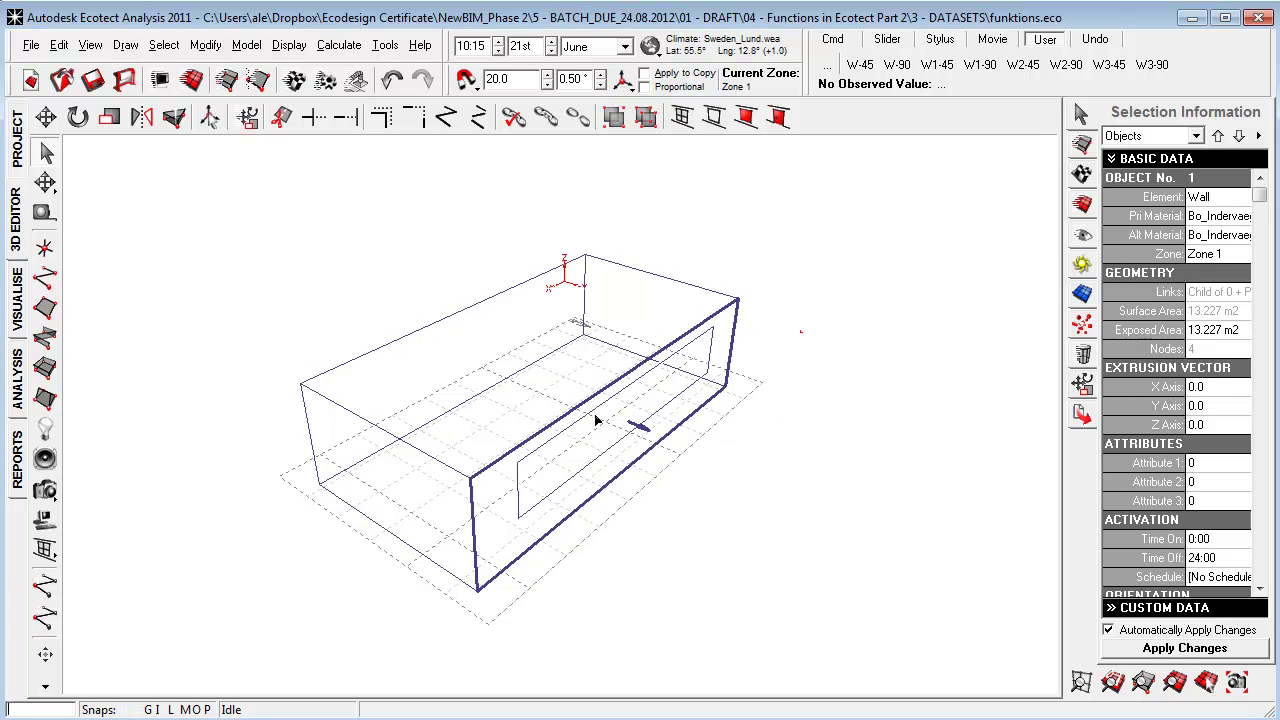
{"action": "left_click", "coordinate": [665, 517]}
{"action": "scroll", "coordinate": [661, 508], "scroll_direction": "down", "scroll_amount": 2}
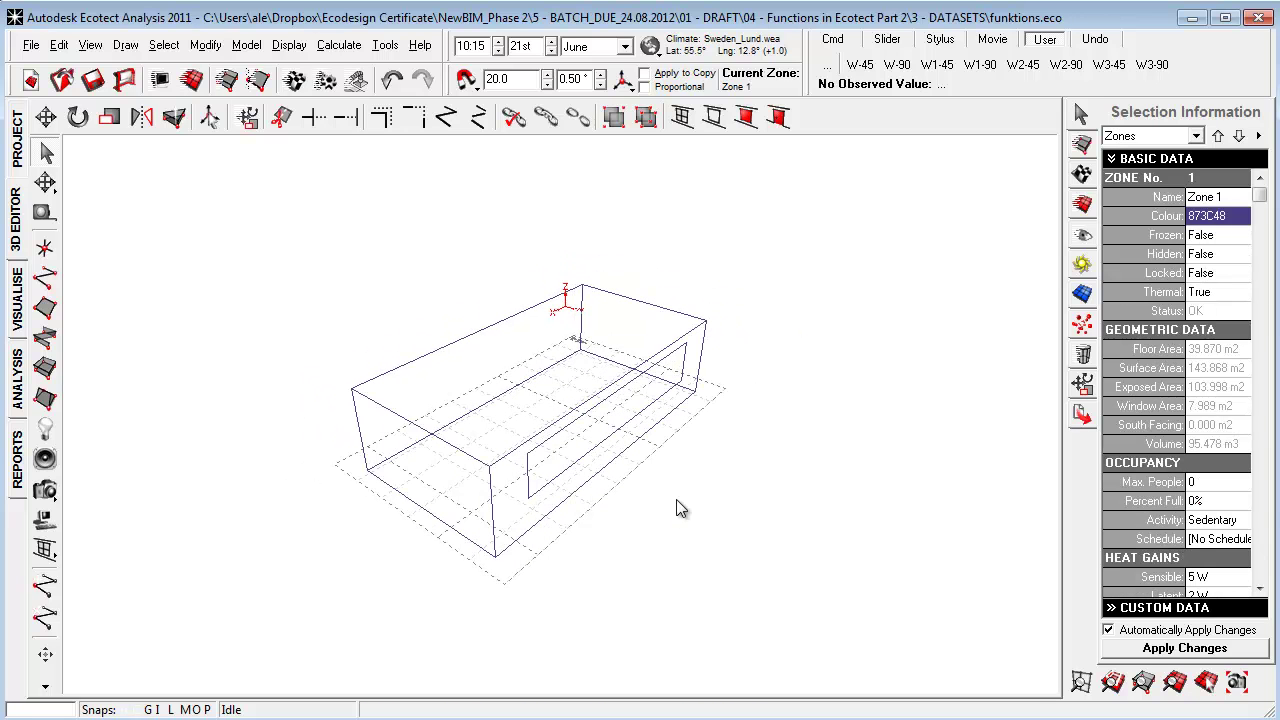
{"action": "left_click", "coordinate": [340, 46]}
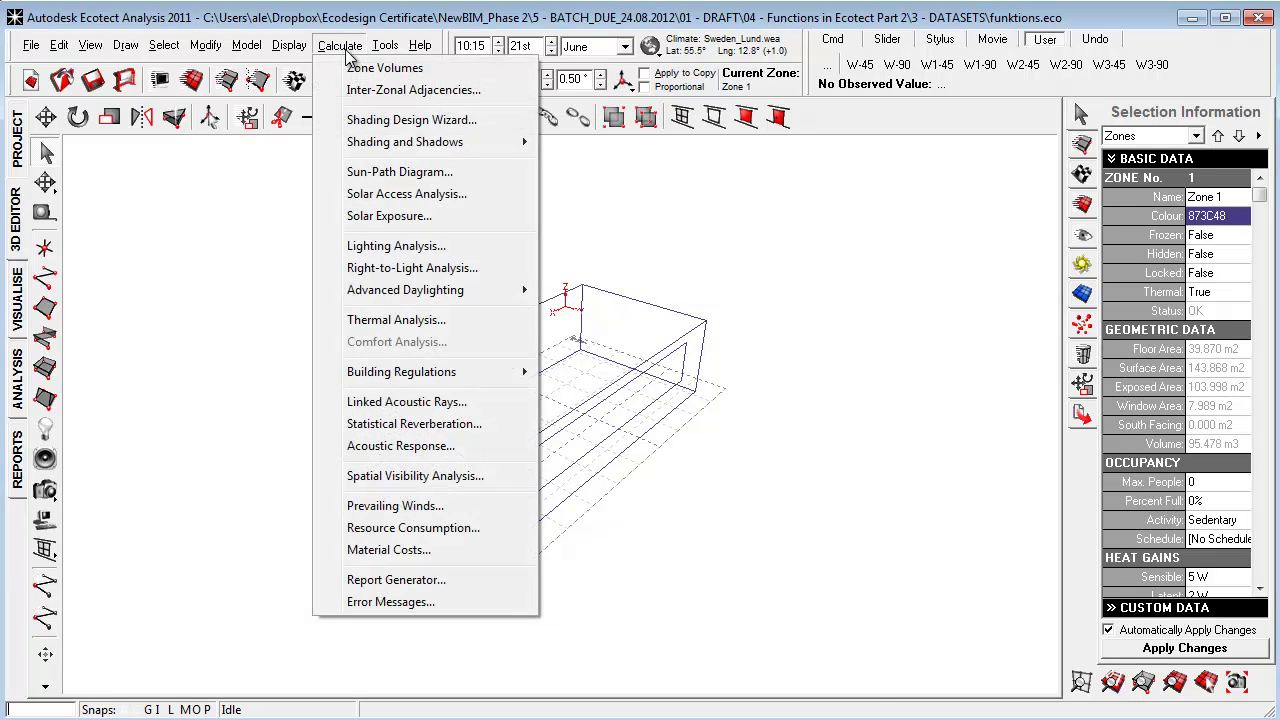
{"action": "left_click", "coordinate": [405, 120]}
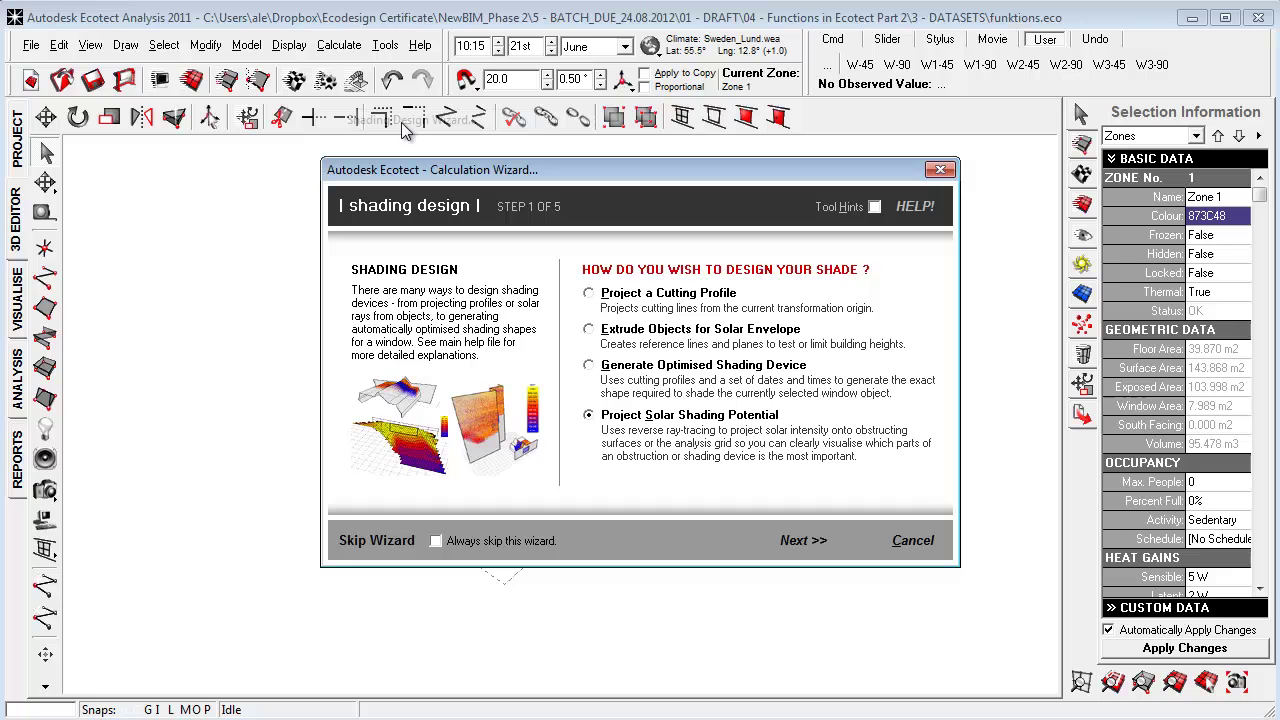
{"action": "left_click", "coordinate": [596, 301]}
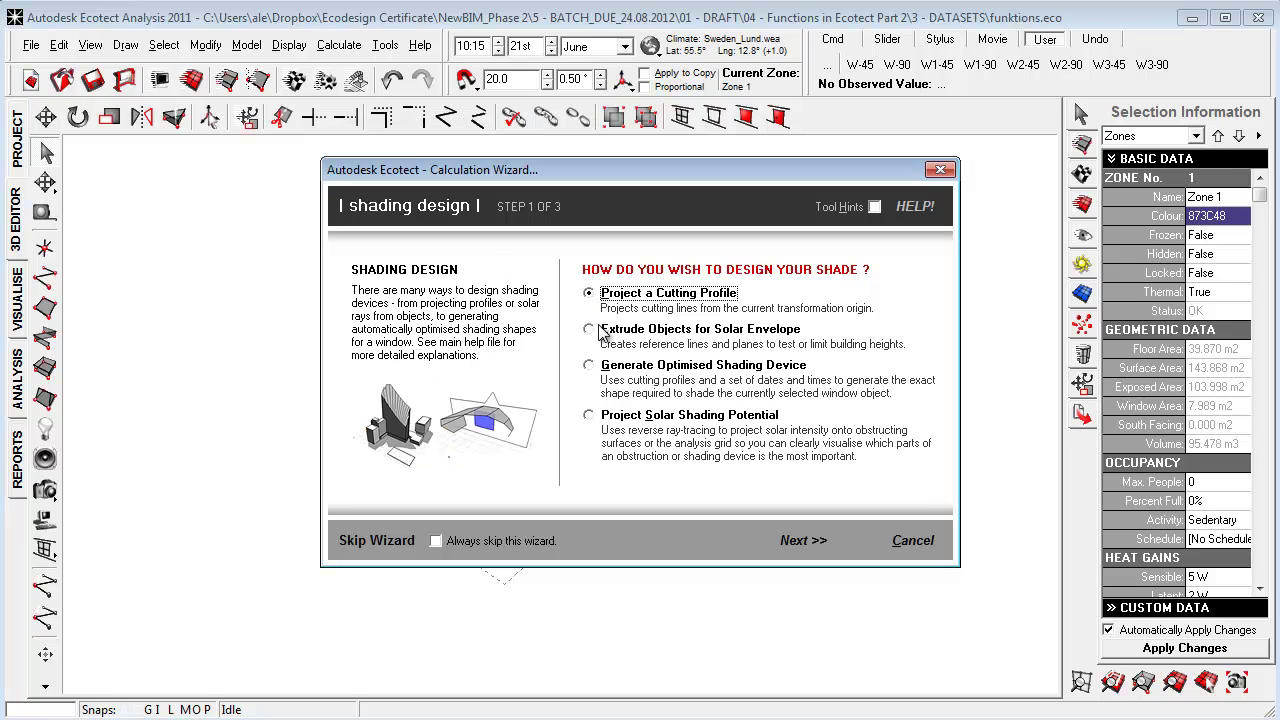
{"action": "left_click", "coordinate": [604, 330]}
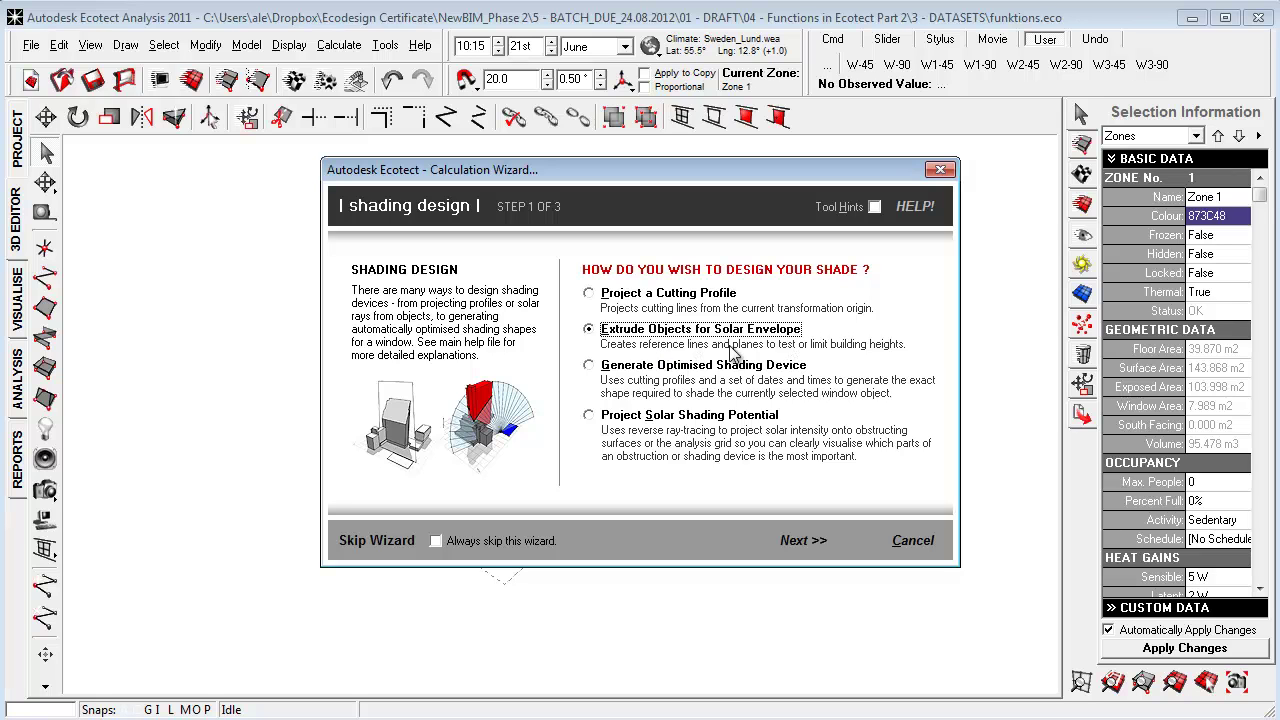
{"action": "left_click", "coordinate": [598, 370]}
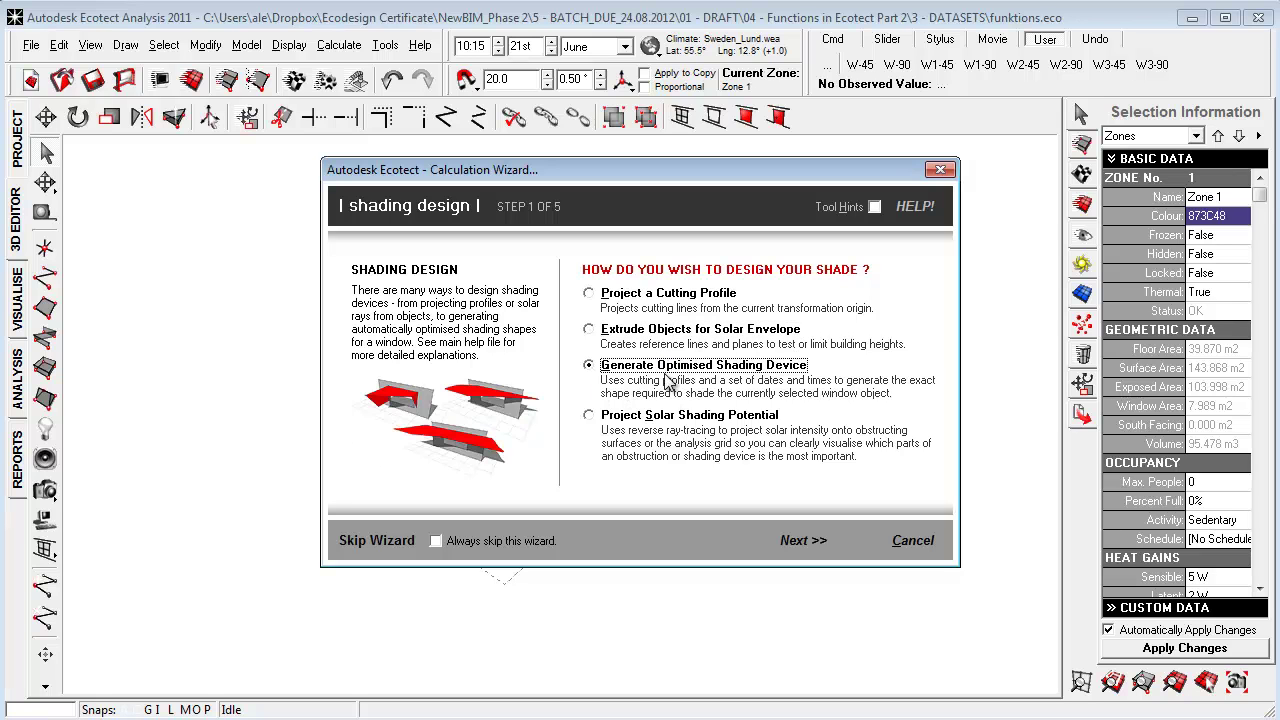
{"action": "left_click", "coordinate": [598, 420]}
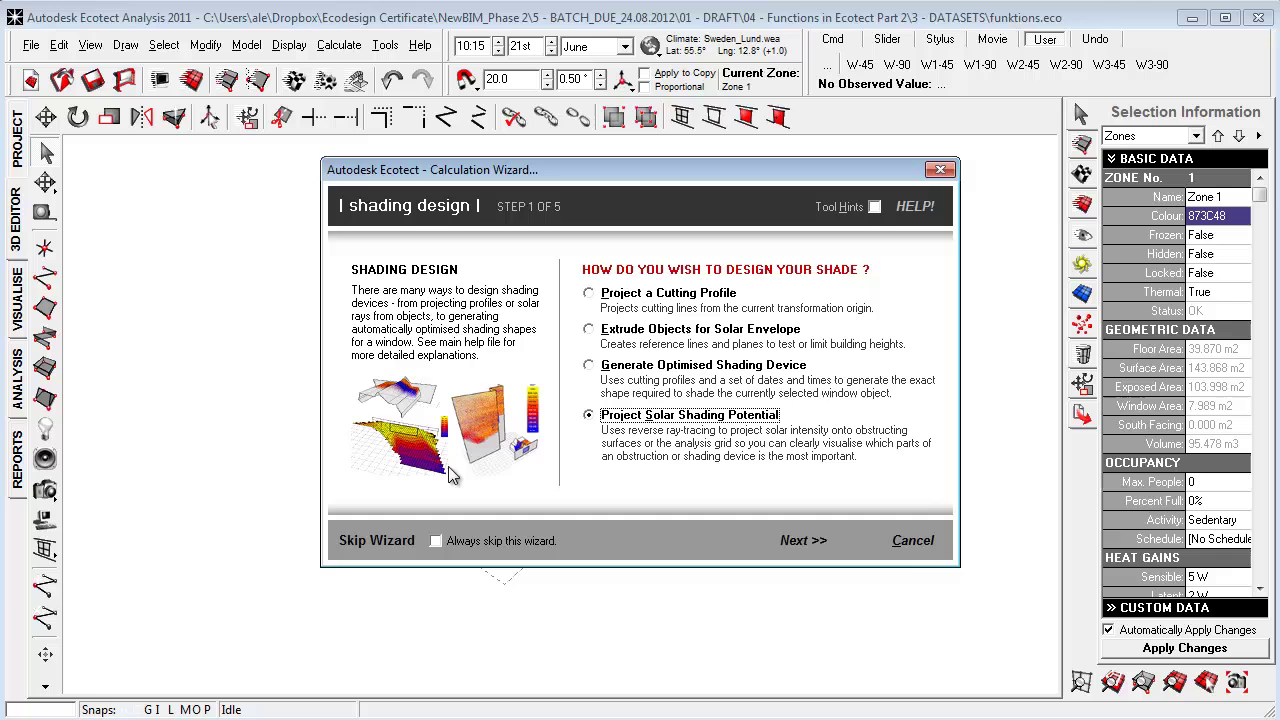
{"action": "left_click", "coordinate": [913, 540]}
{"action": "left_click", "coordinate": [339, 45]}
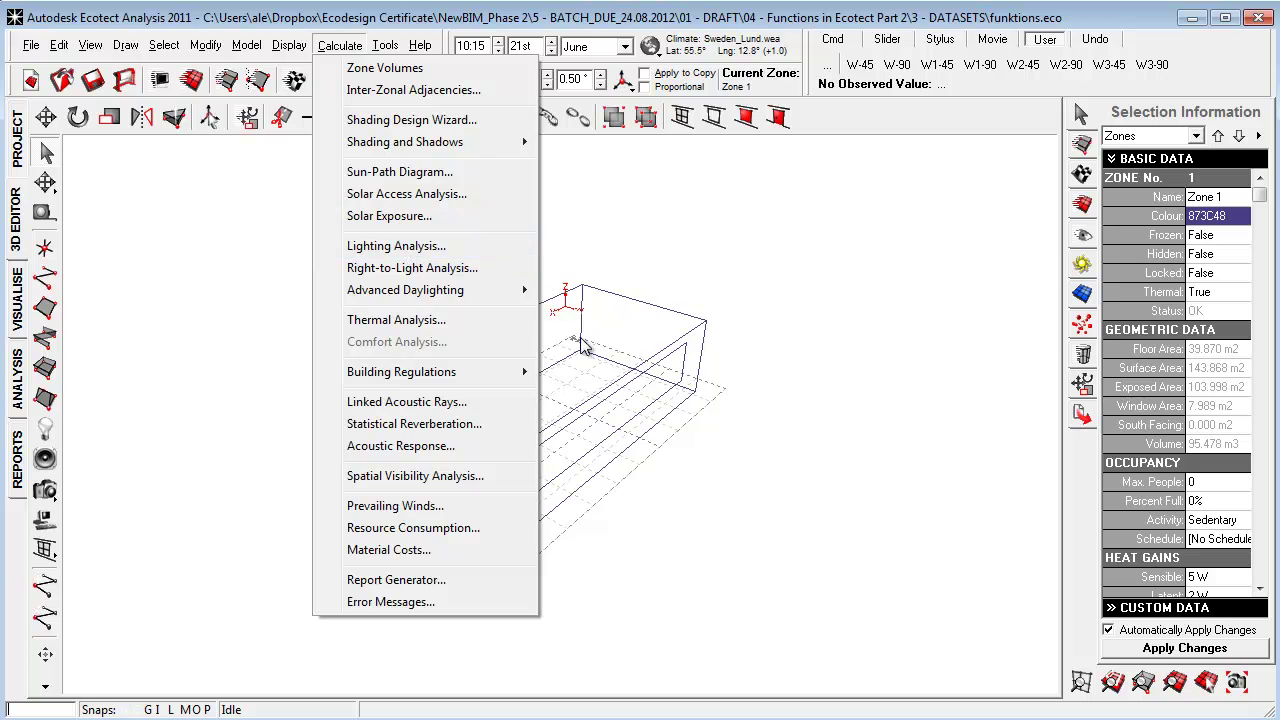
Select the window, start Solar Exposure, and update its shading
{"action": "left_click", "coordinate": [698, 360]}
{"action": "left_click", "coordinate": [698, 360]}
{"action": "left_click", "coordinate": [345, 46]}
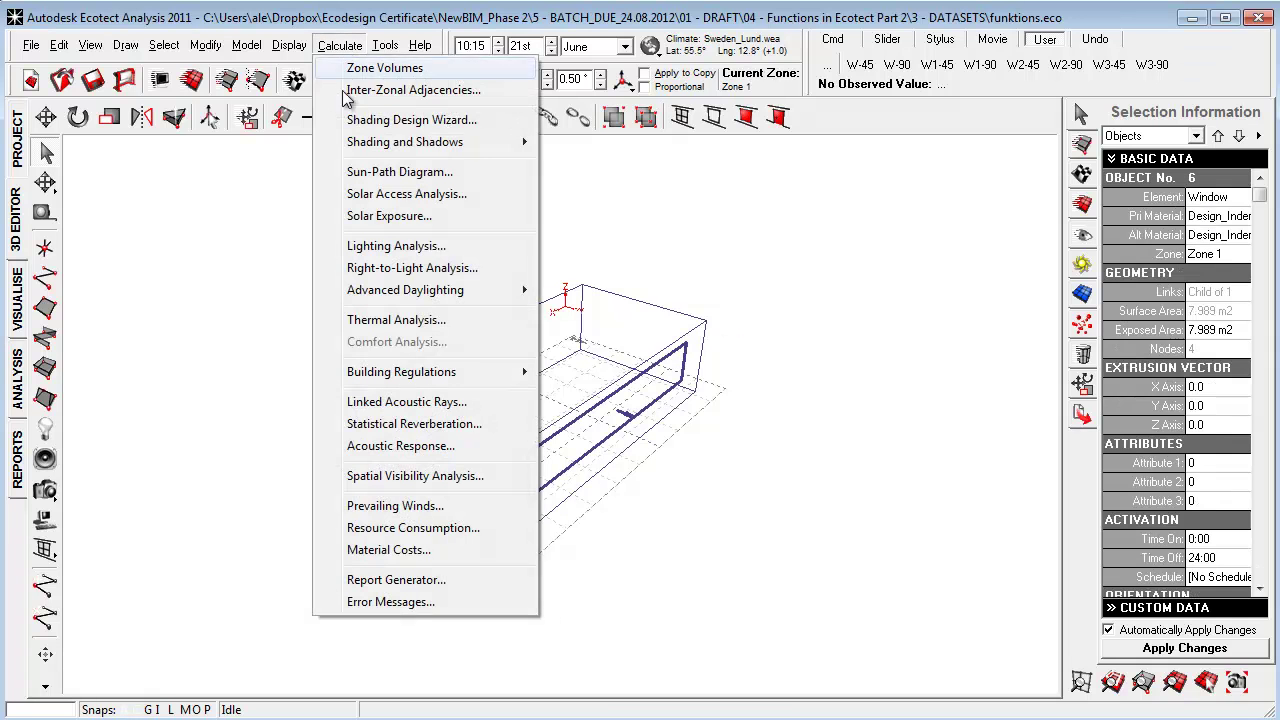
{"action": "left_click", "coordinate": [412, 216]}
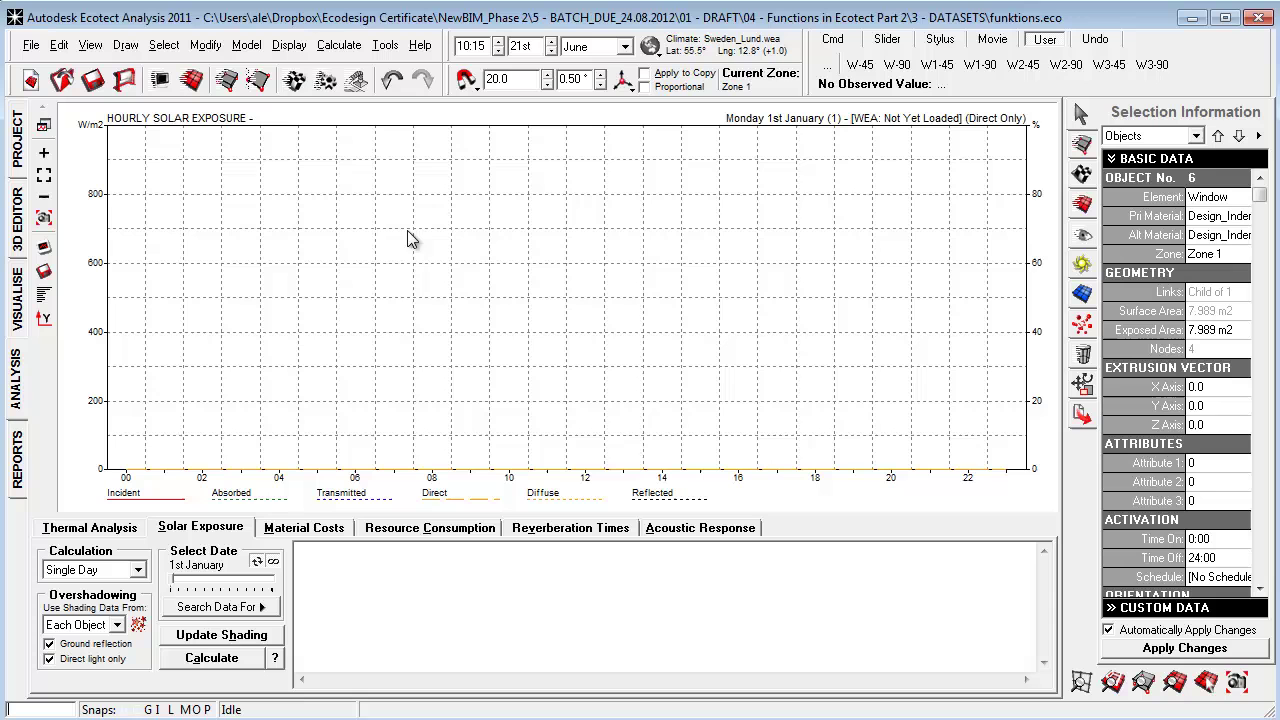
{"action": "left_click", "coordinate": [221, 635]}
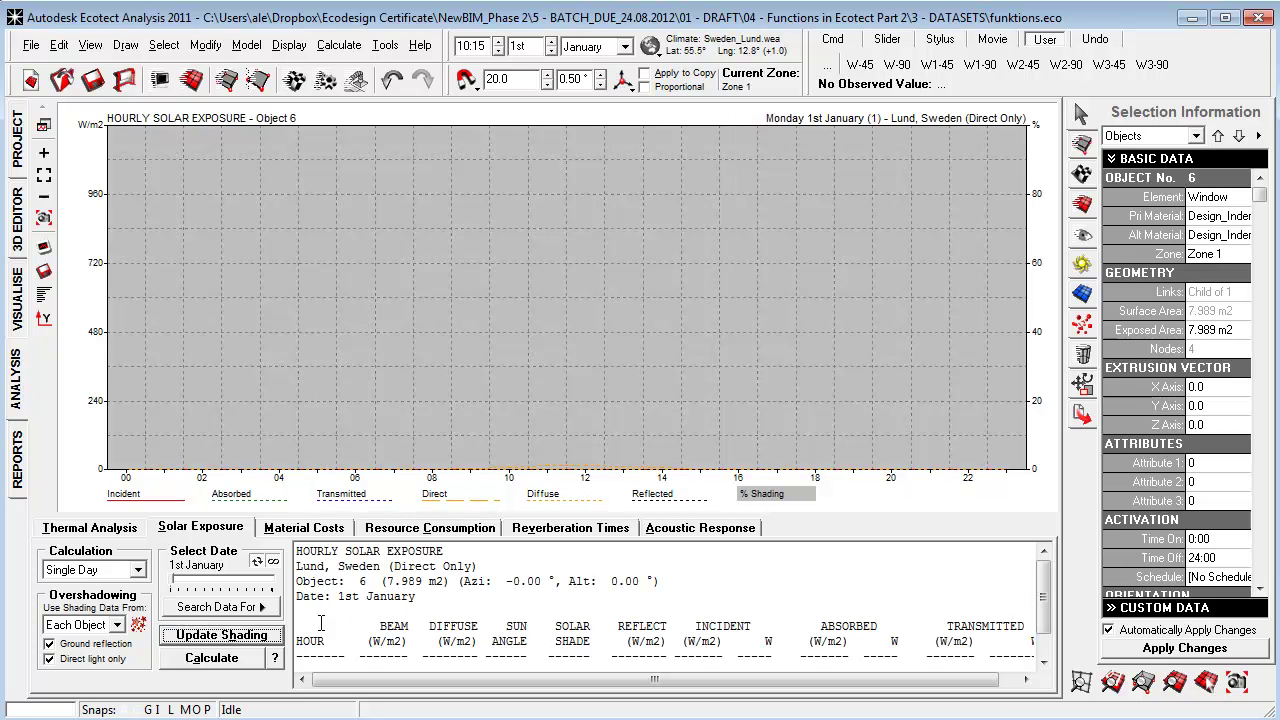
Set the date to 6th July and recalculate as Average Daily exposure
{"action": "left_click_drag", "start_coordinate": [177, 587], "coordinate": [229, 590]}
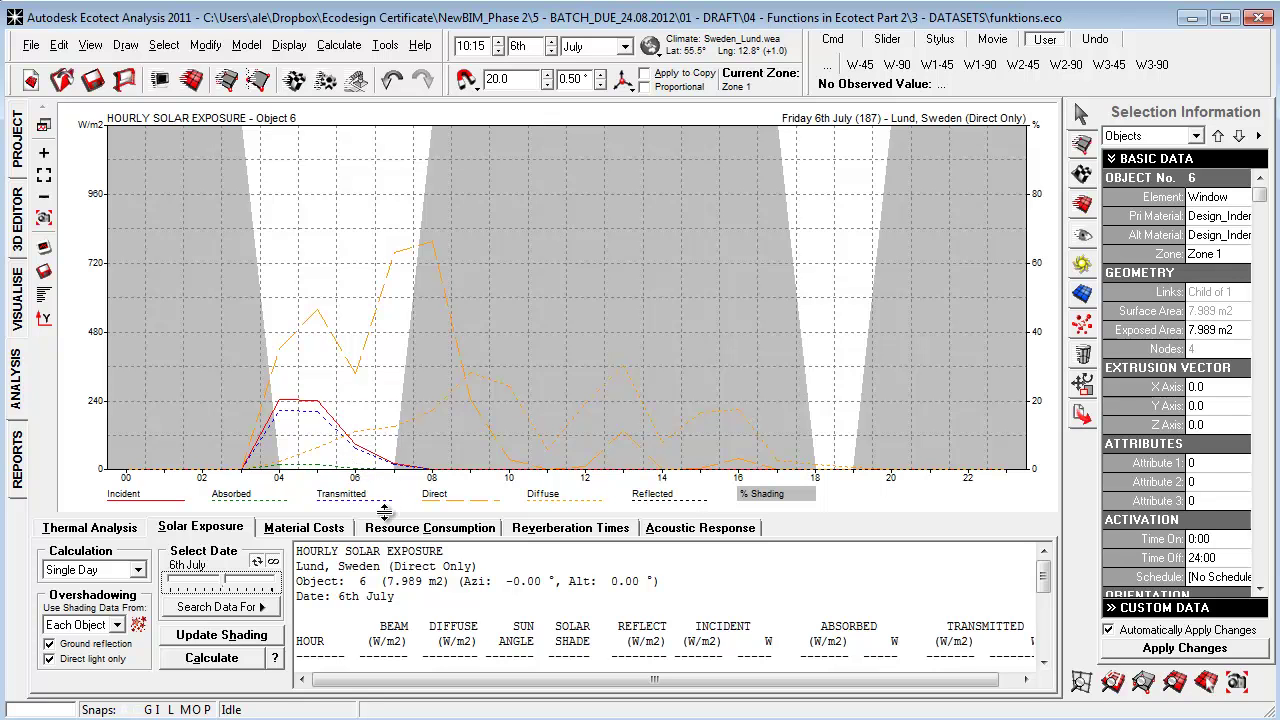
{"action": "left_click", "coordinate": [137, 569]}
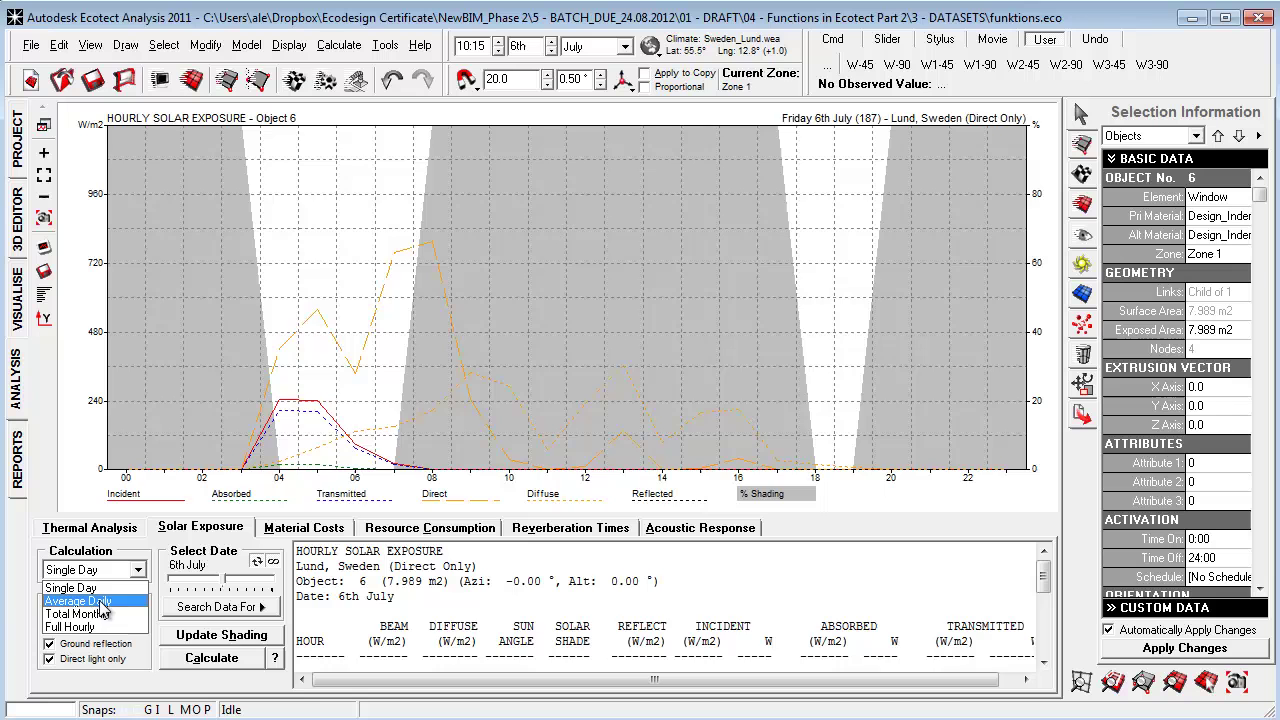
{"action": "left_click", "coordinate": [103, 601]}
{"action": "left_click", "coordinate": [246, 656]}
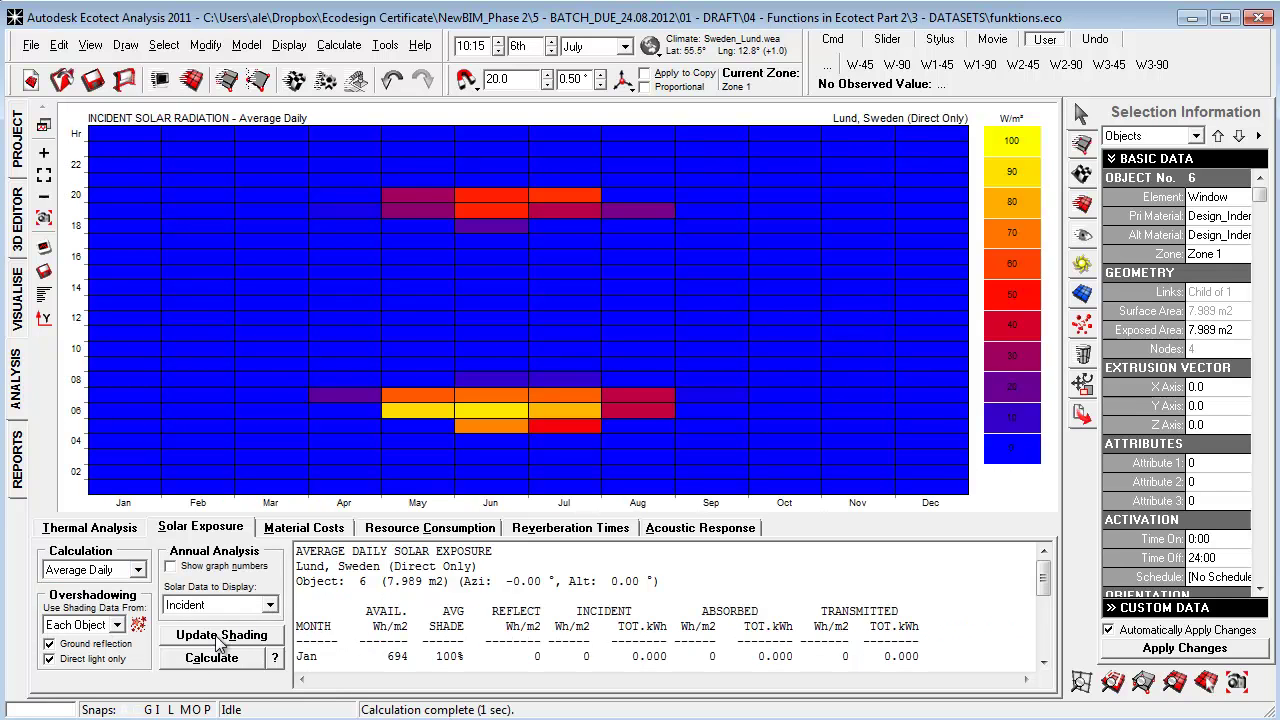
Orbit the shaded Visualise view, then return to the wireframe 3D Editor and orbit it
{"action": "left_click", "coordinate": [17, 300]}
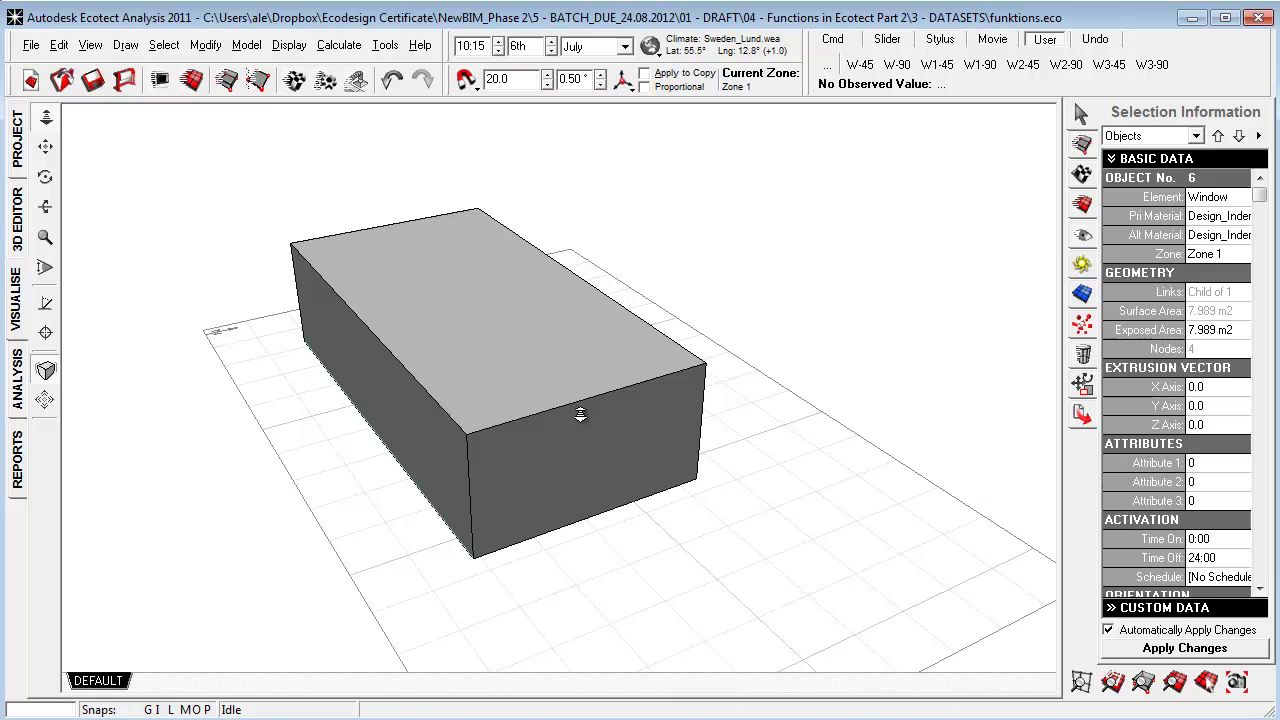
{"action": "middle_click_drag", "start_coordinate": [580, 414], "coordinate": [414, 423]}
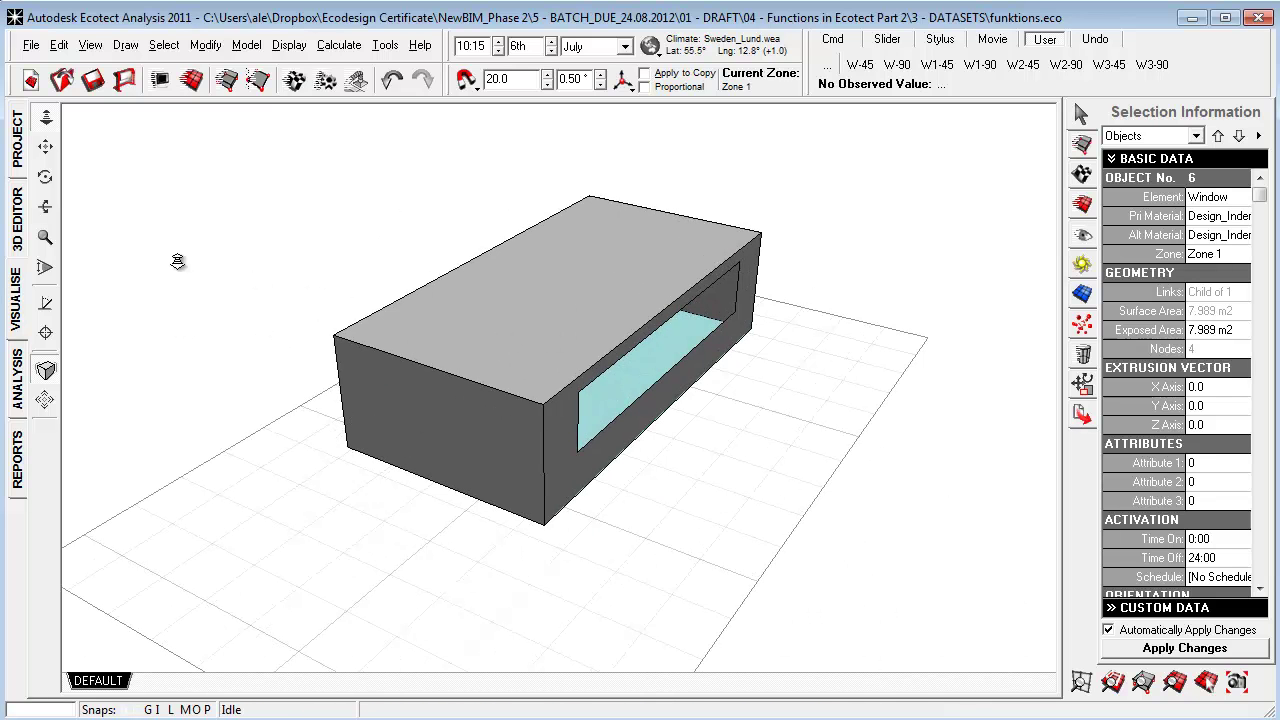
{"action": "left_click", "coordinate": [17, 215]}
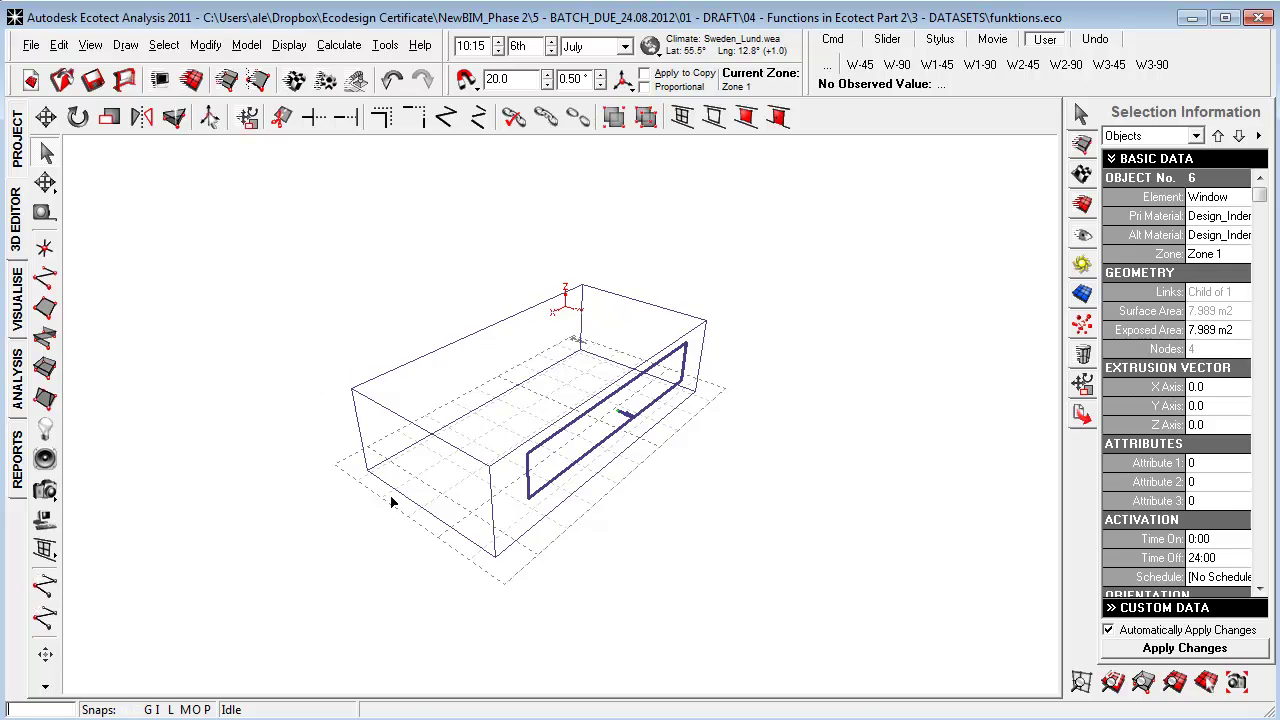
{"action": "middle_click_drag", "start_coordinate": [392, 502], "coordinate": [657, 517]}
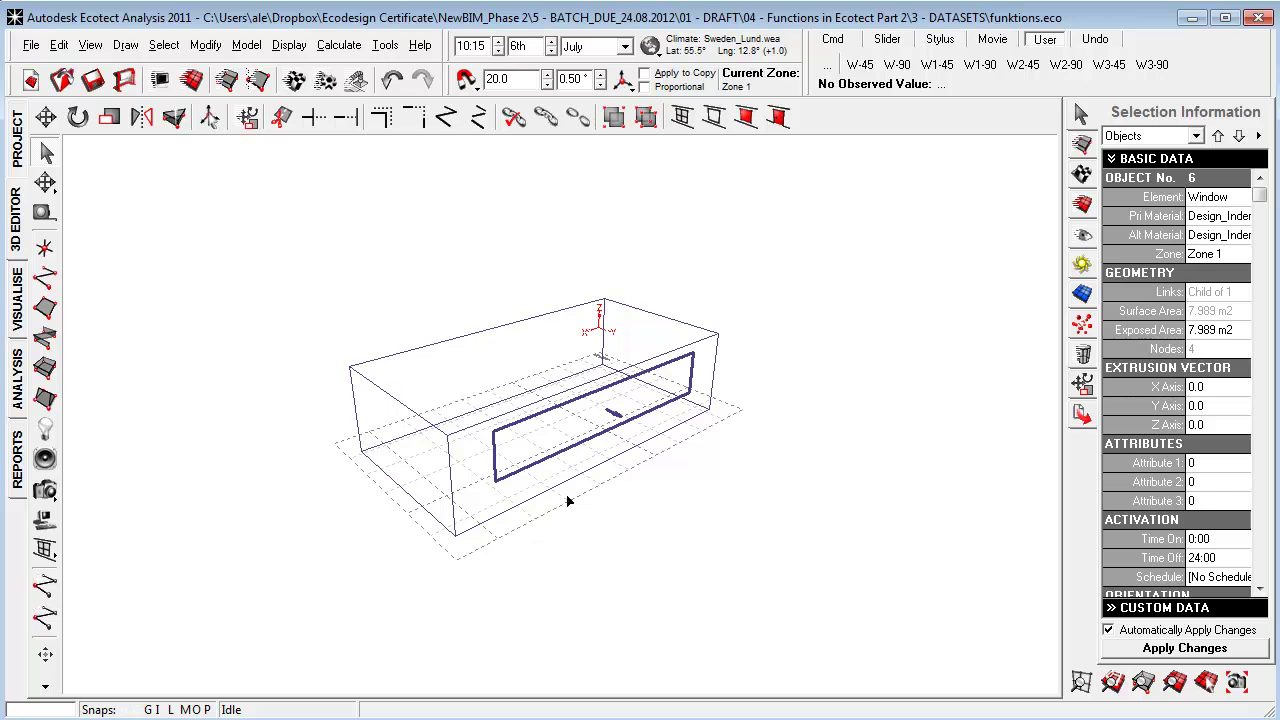
Run a Losses and Gains thermal analysis as Passive Gains Breakdown for 1 Jan–31 Dec
{"action": "left_click", "coordinate": [340, 45]}
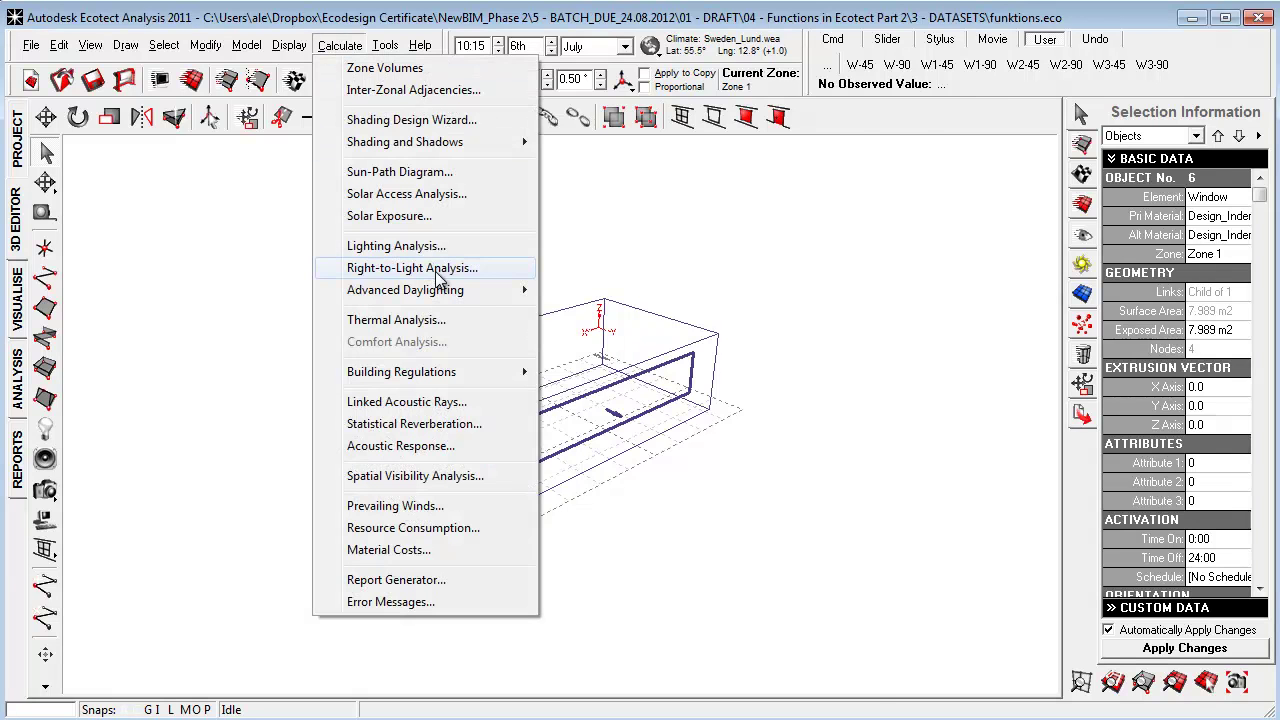
{"action": "left_click", "coordinate": [520, 320]}
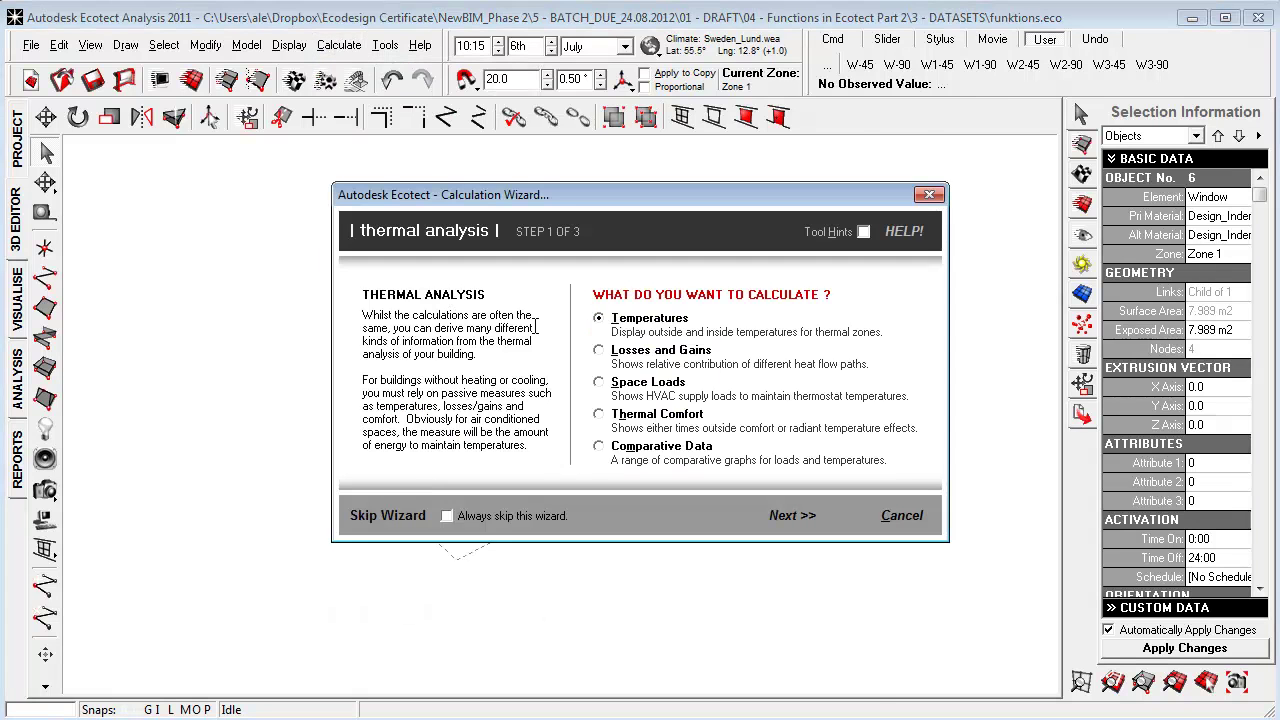
{"action": "left_click", "coordinate": [605, 352]}
{"action": "left_click", "coordinate": [789, 518]}
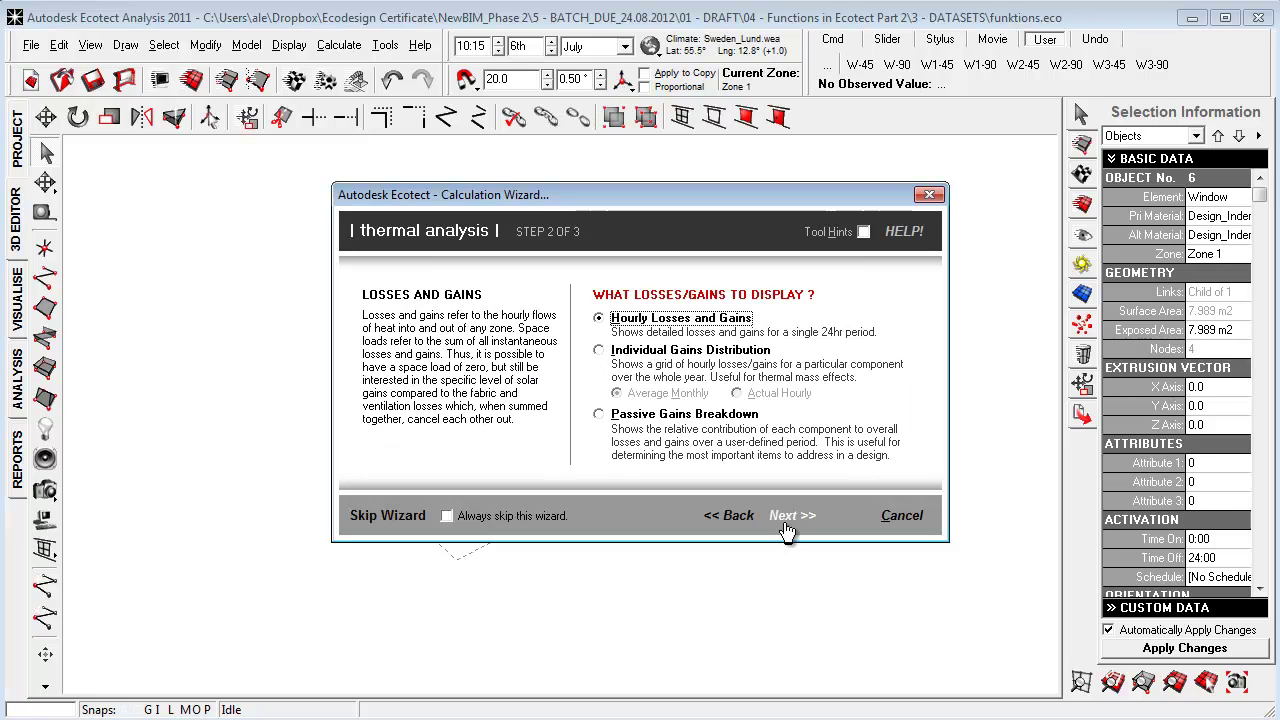
{"action": "key", "text": "Up"}
{"action": "left_click", "coordinate": [793, 516]}
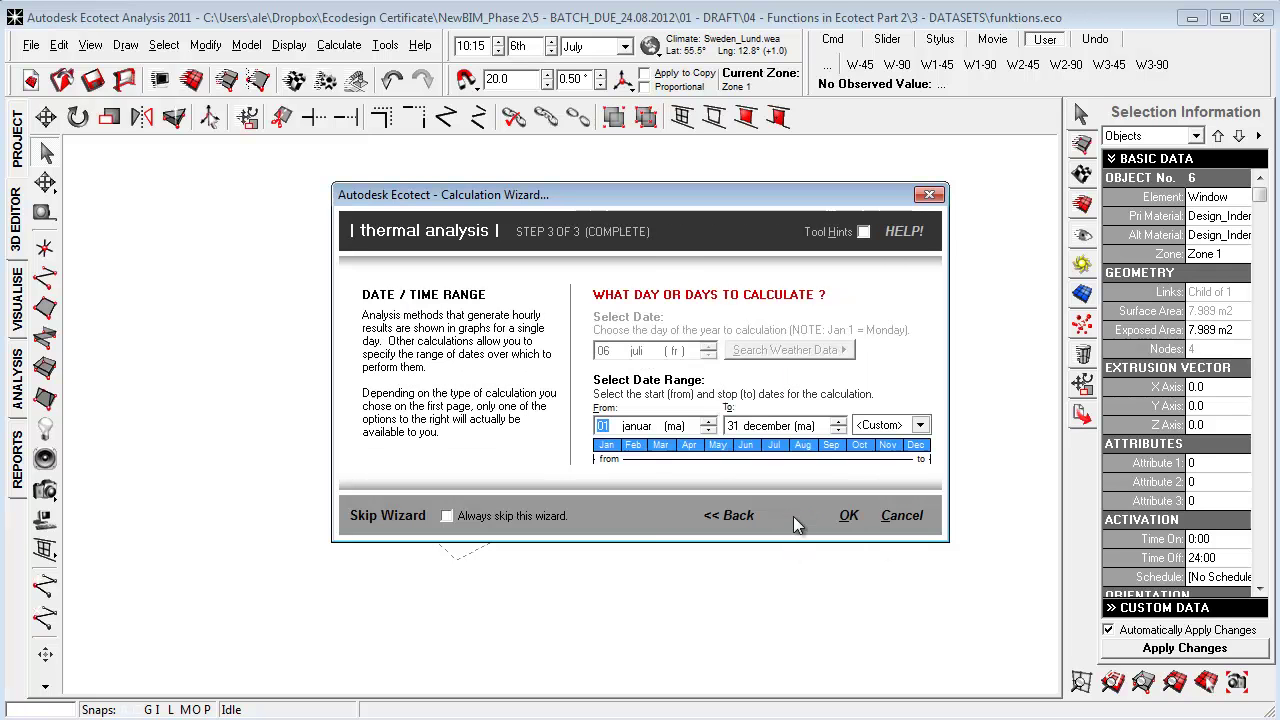
{"action": "left_click", "coordinate": [848, 517]}
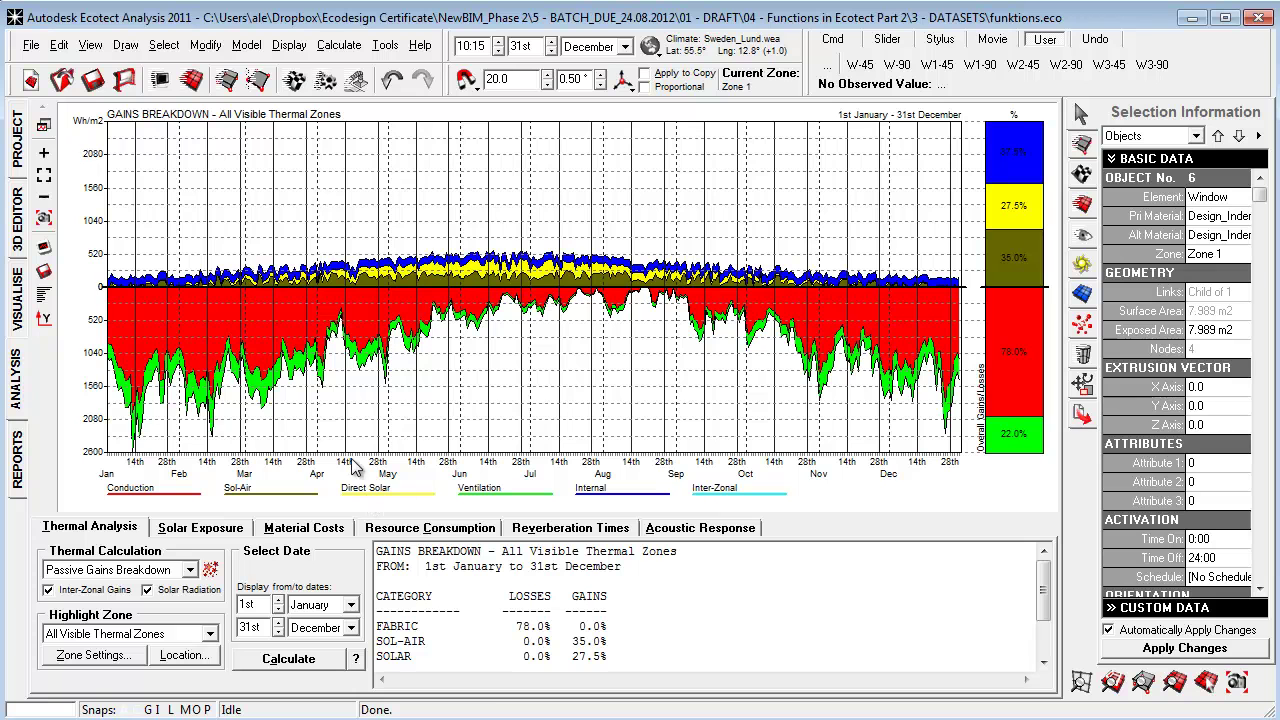
Calculate Zone 1's monthly loads and discomfort results
{"action": "left_click", "coordinate": [189, 572]}
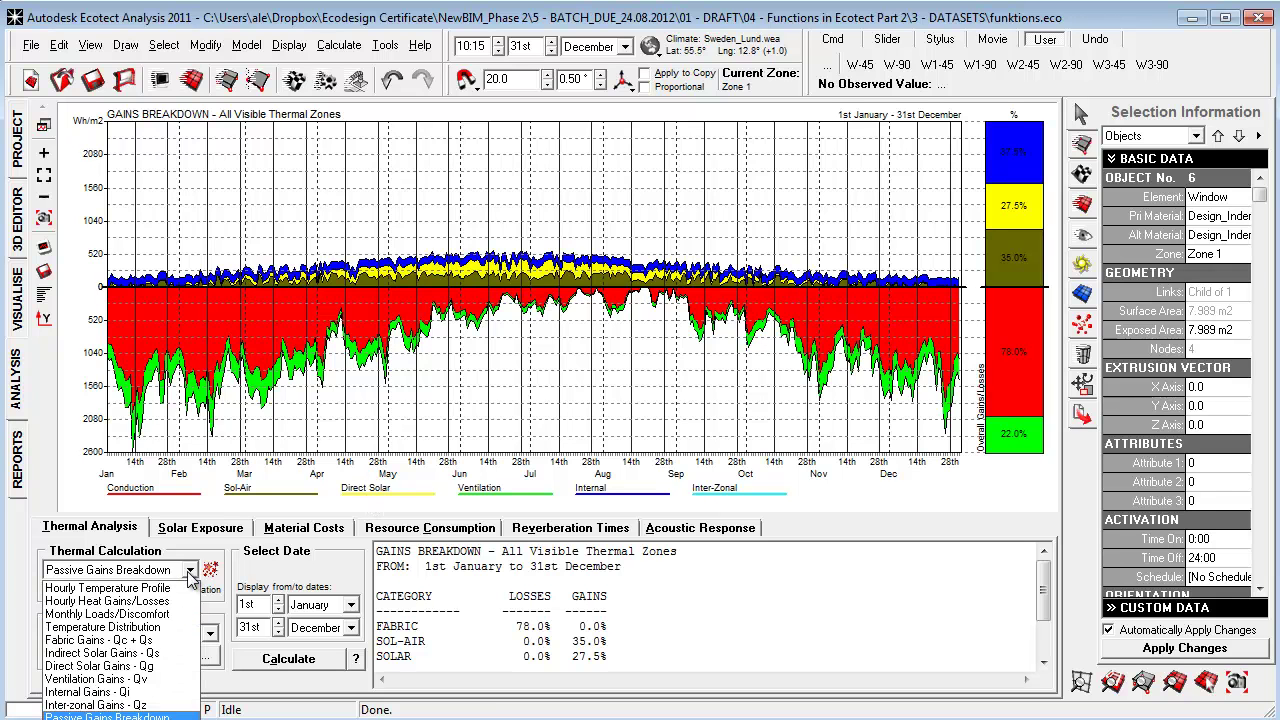
{"action": "left_click", "coordinate": [110, 613]}
{"action": "left_click", "coordinate": [282, 662]}
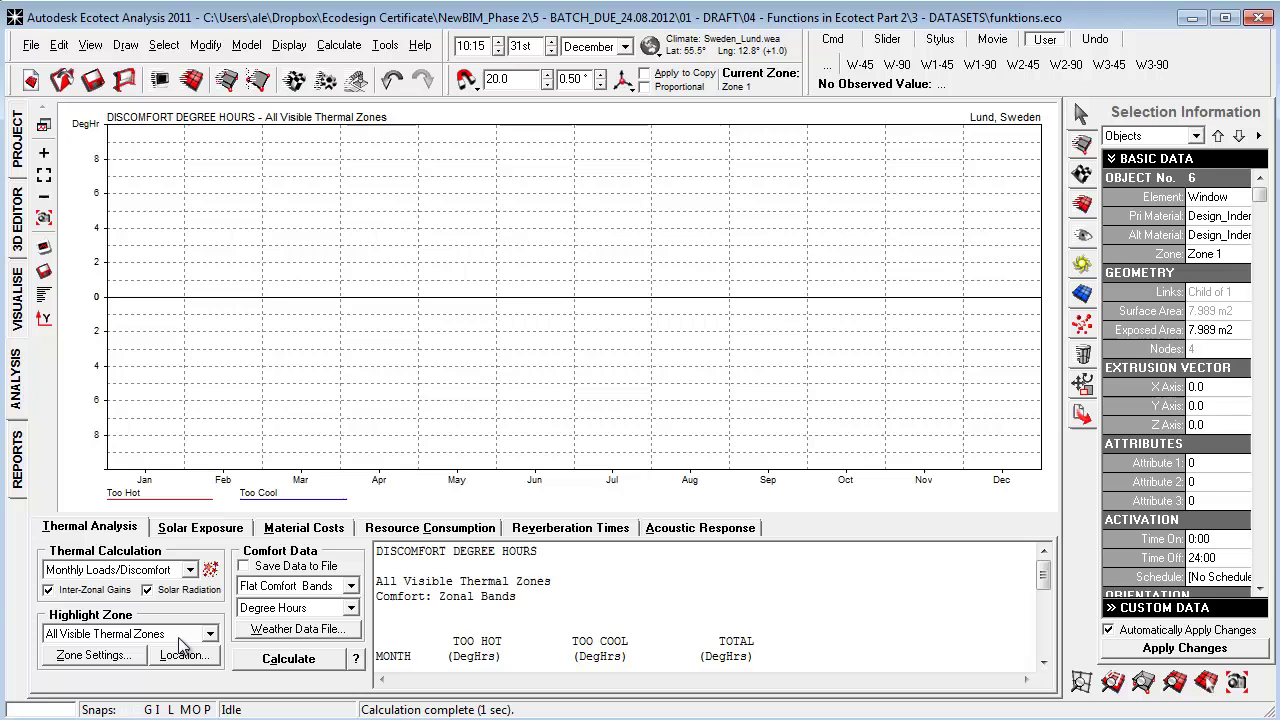
Set Zone 1's system to Full Air Conditioning and recalculate monthly heating and cooling loads
{"action": "left_click", "coordinate": [130, 657]}
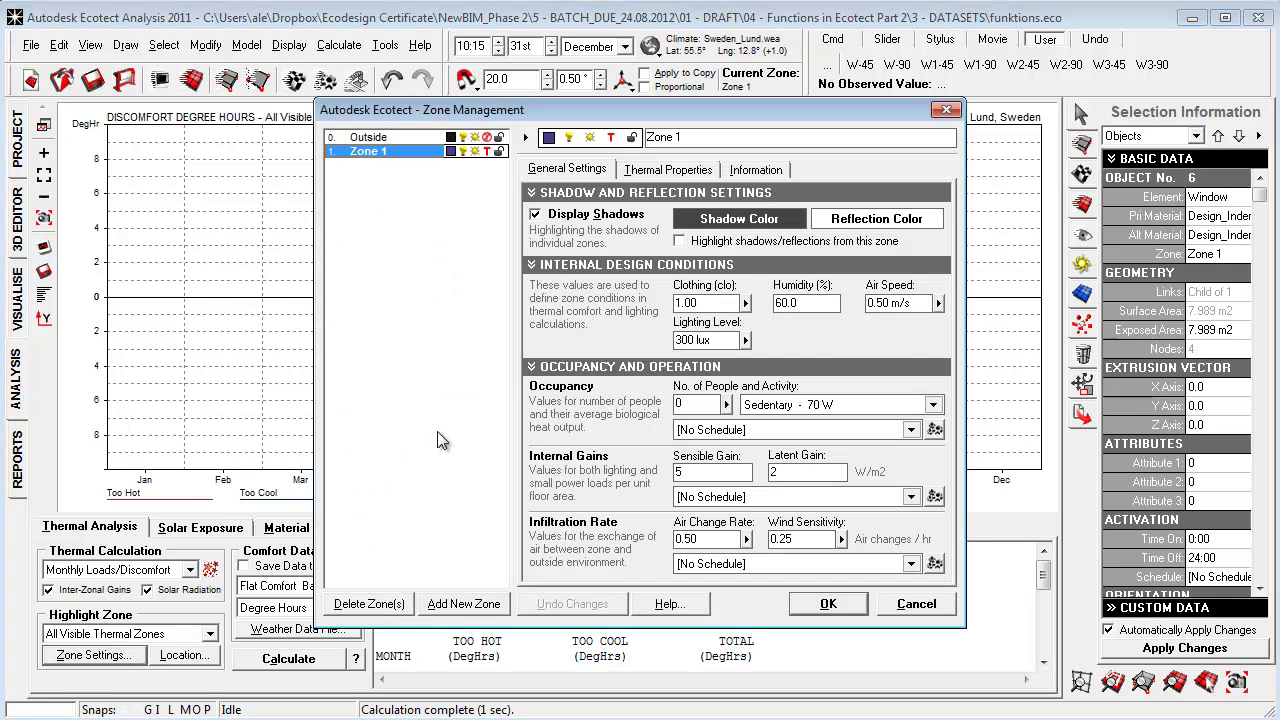
{"action": "left_click", "coordinate": [688, 170]}
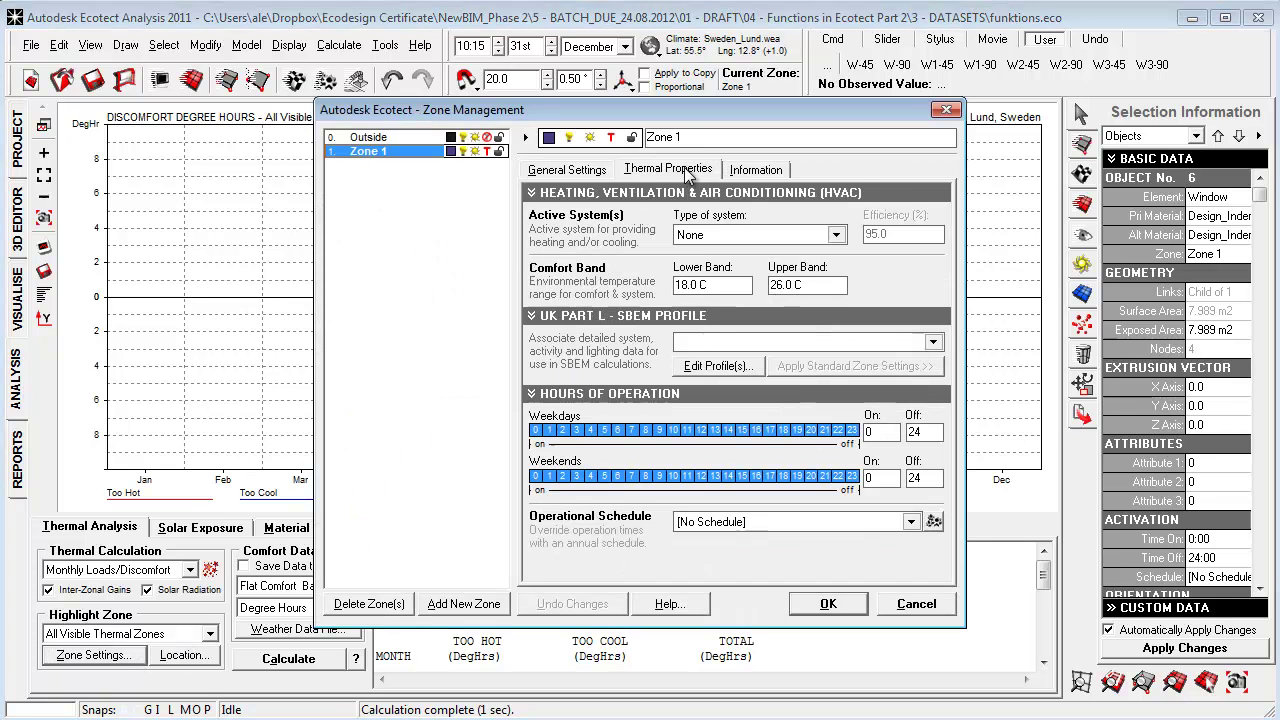
{"action": "left_click", "coordinate": [735, 235]}
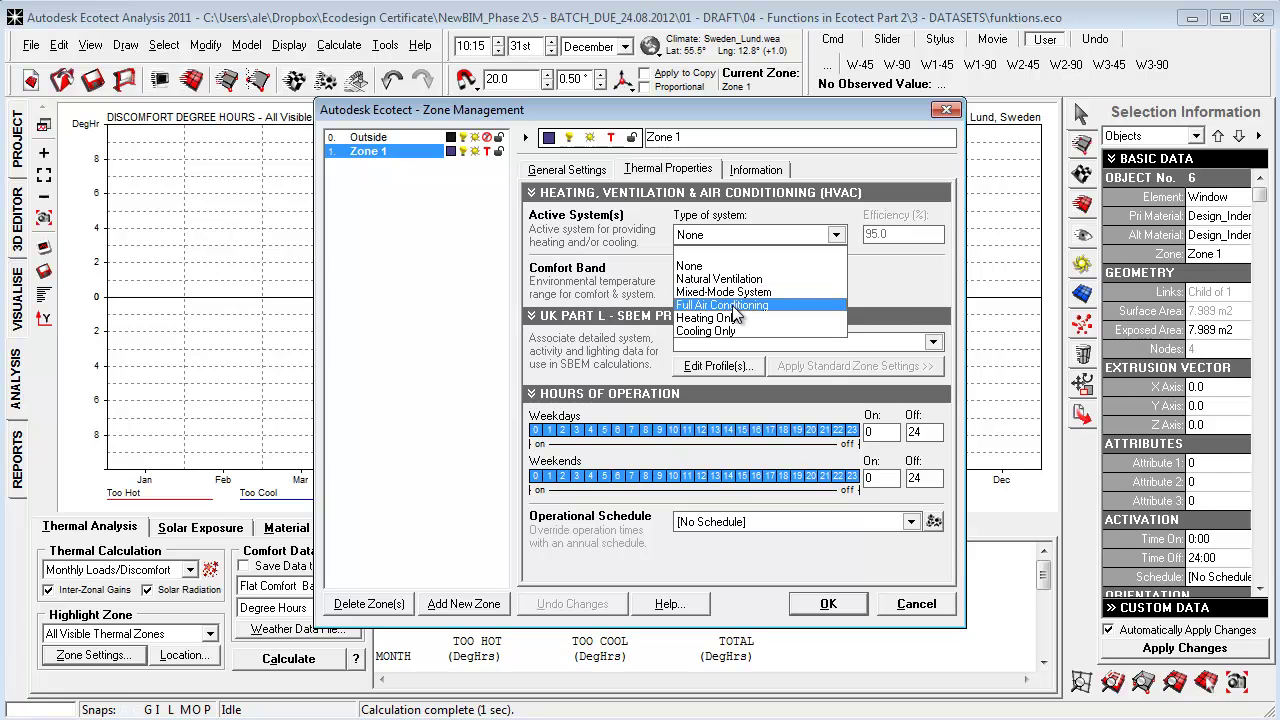
{"action": "left_click", "coordinate": [733, 306]}
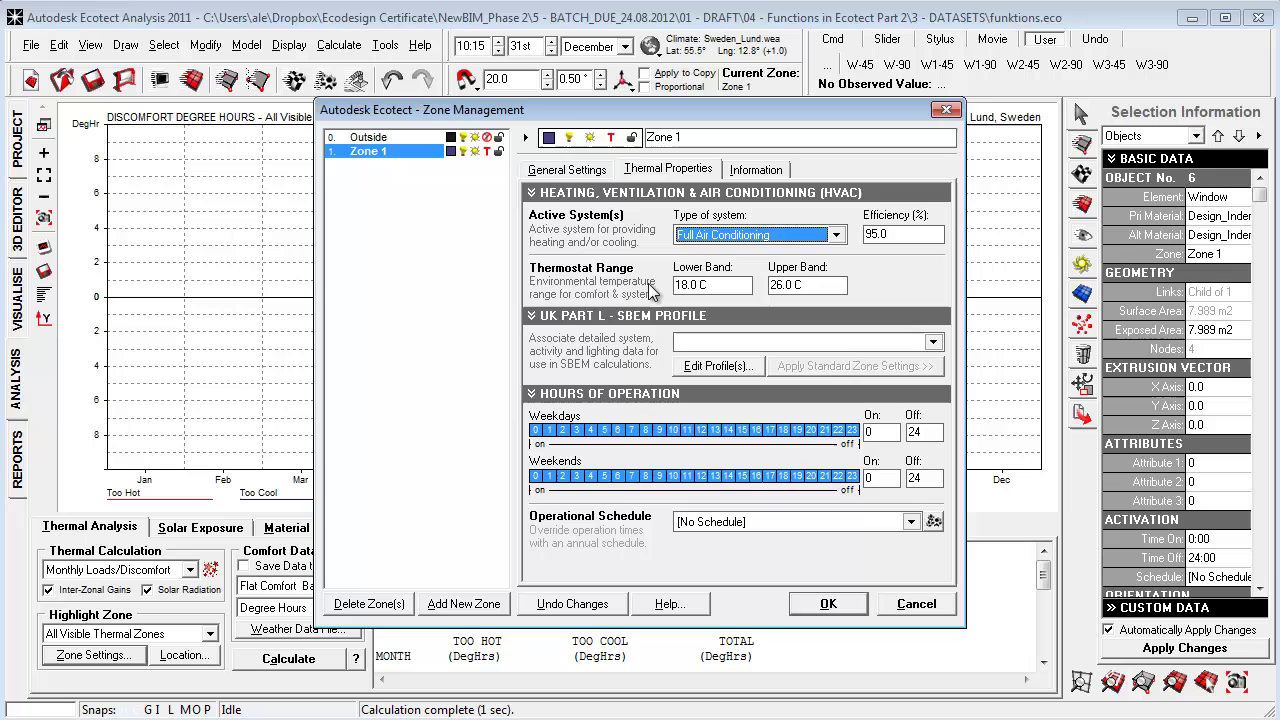
{"action": "left_click", "coordinate": [828, 604]}
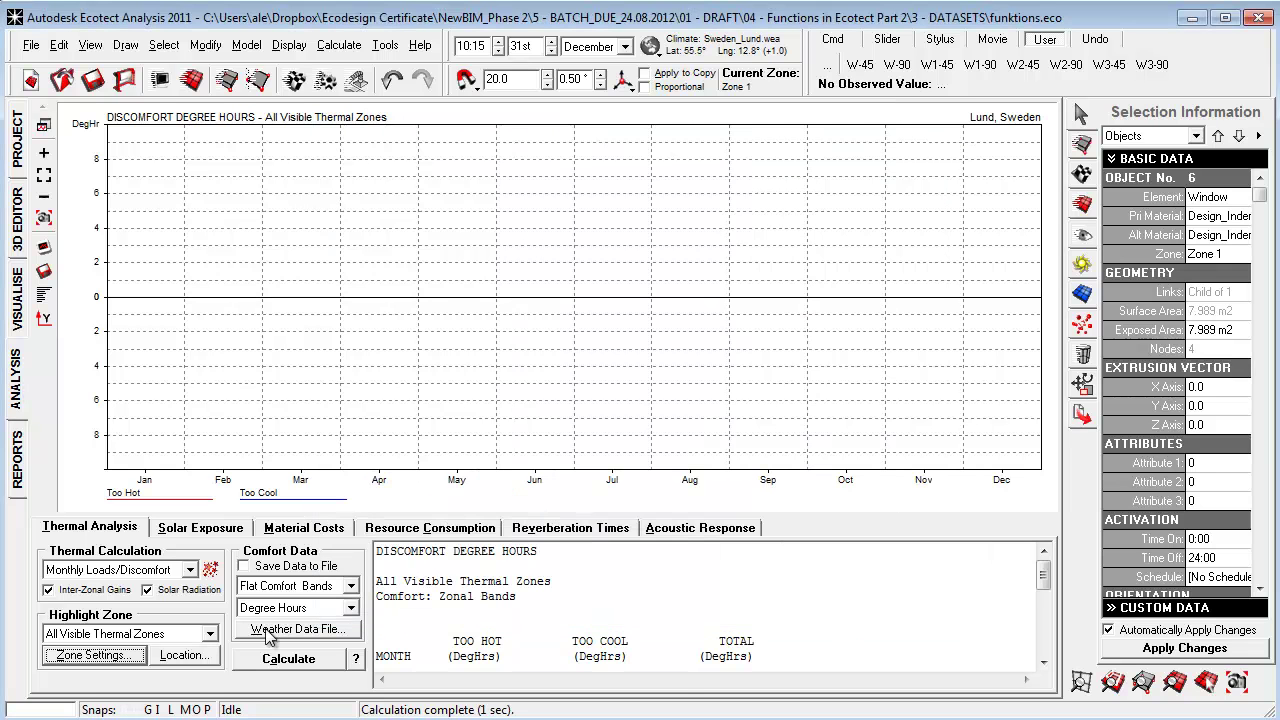
{"action": "left_click", "coordinate": [300, 660]}
{"action": "scroll", "coordinate": [703, 615], "scroll_direction": "down", "scroll_amount": 8}
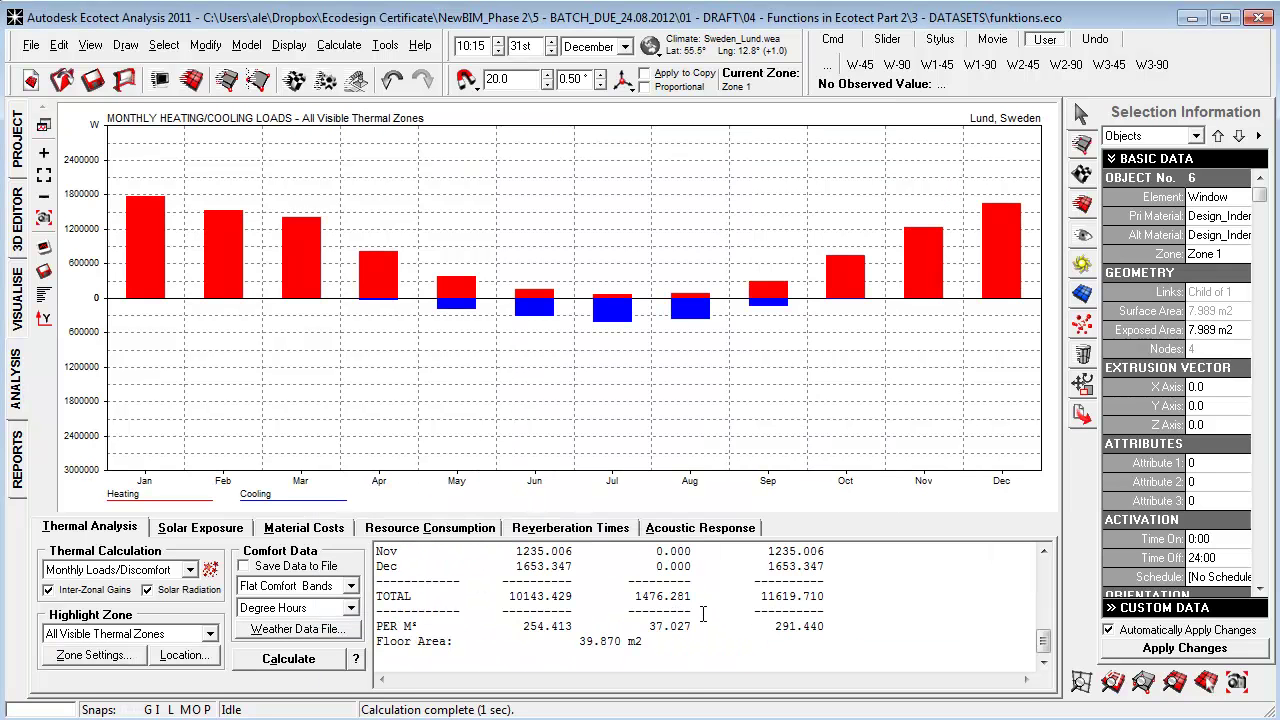
{"action": "scroll", "coordinate": [790, 651], "scroll_direction": "up", "scroll_amount": 4}
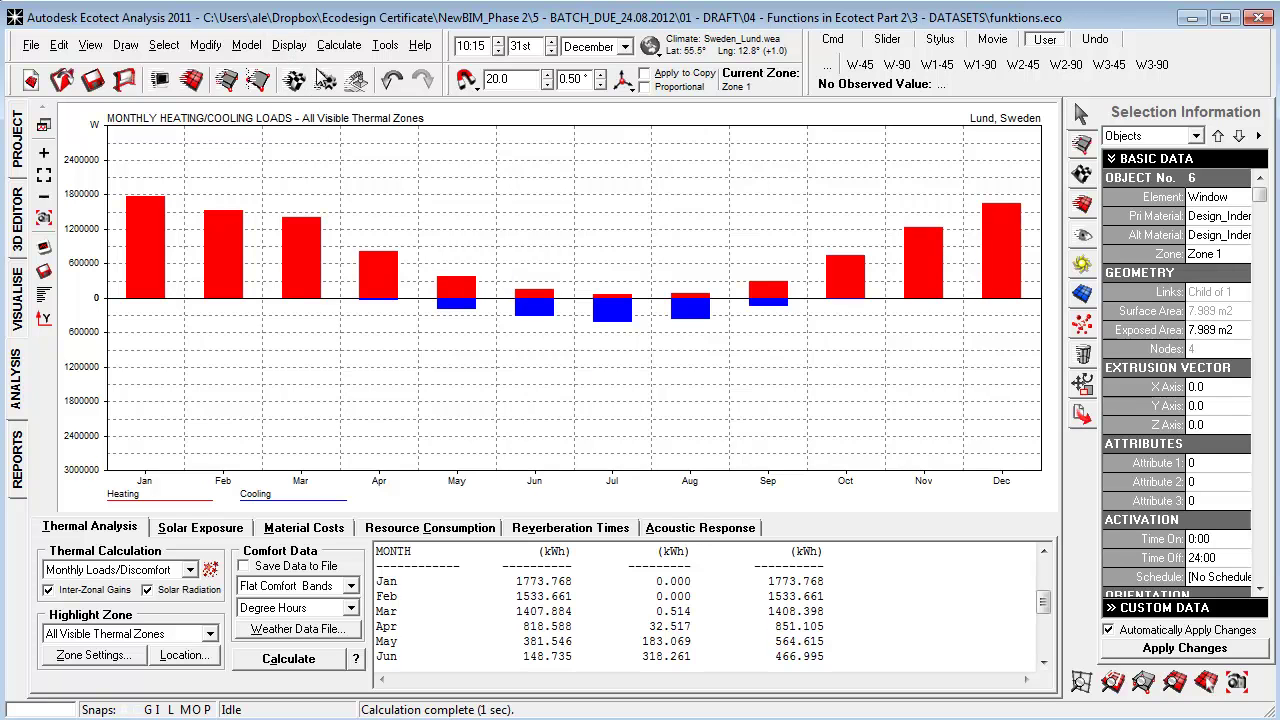
Select the box floor in the 3D Editor and display the analysis grid
{"action": "left_click", "coordinate": [16, 218]}
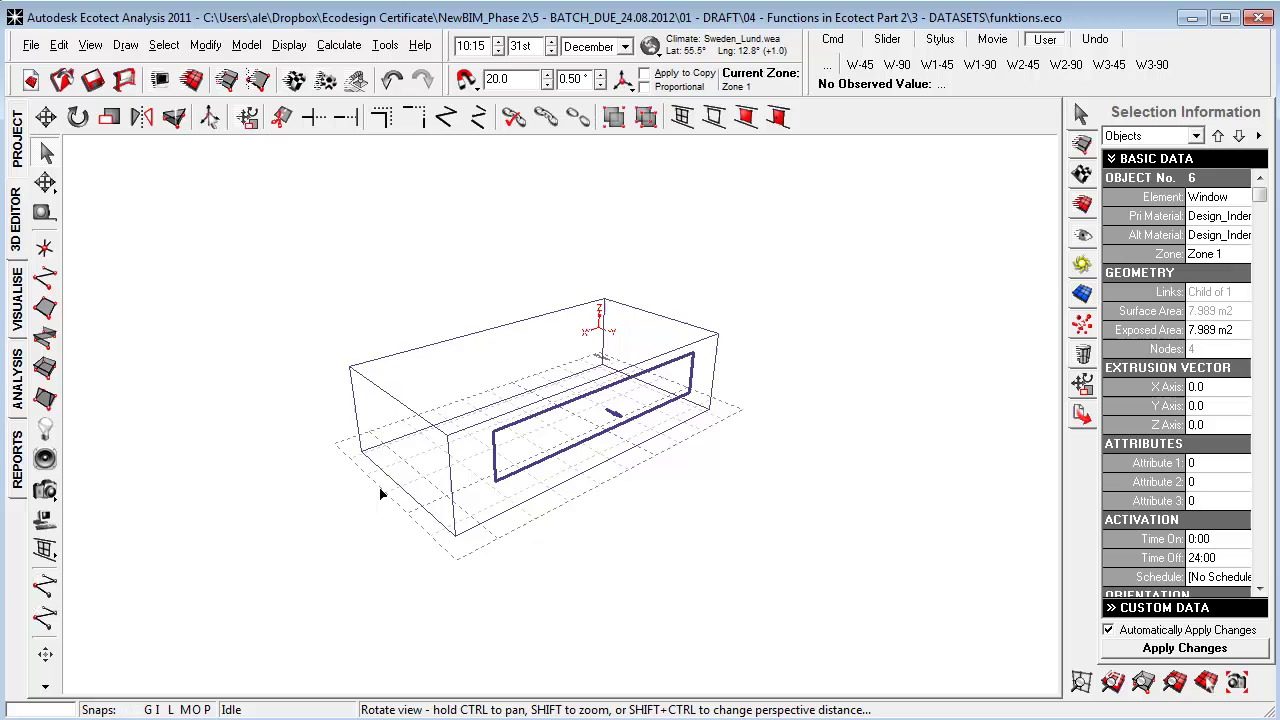
{"action": "middle_click_drag", "start_coordinate": [380, 491], "coordinate": [405, 511]}
{"action": "left_click", "coordinate": [405, 511]}
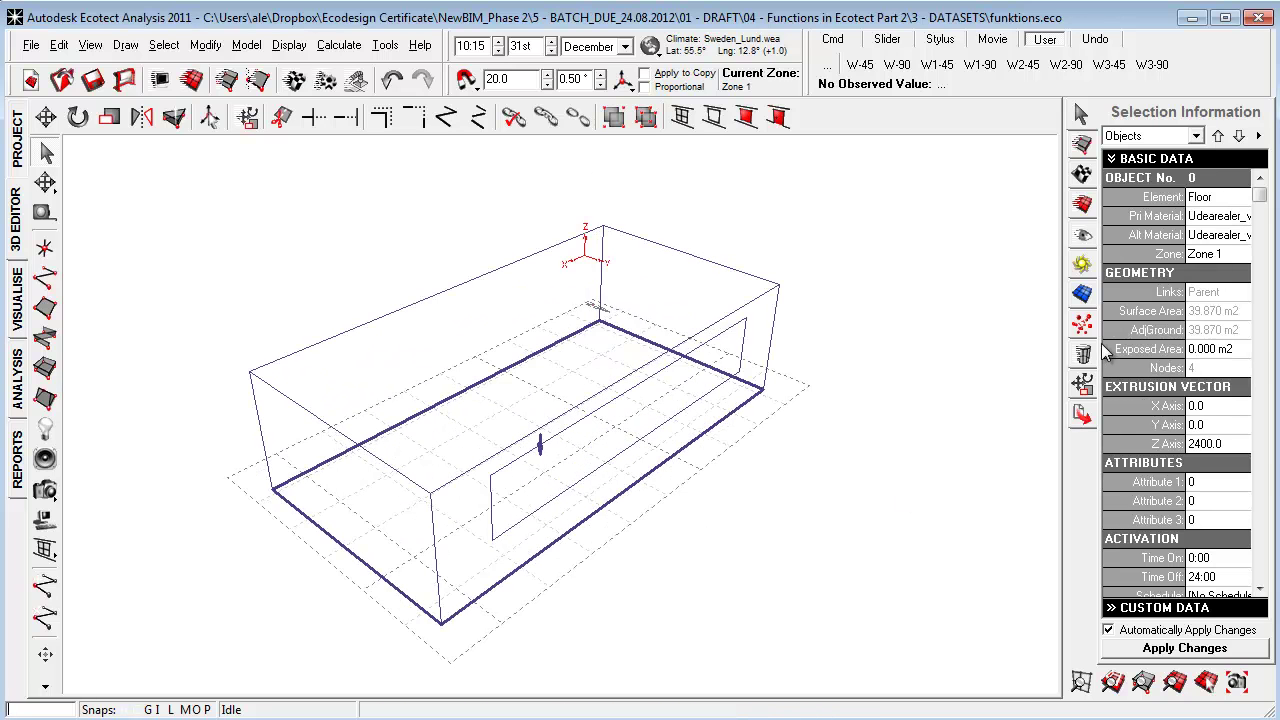
{"action": "left_click", "coordinate": [1083, 293]}
{"action": "left_click", "coordinate": [1178, 364]}
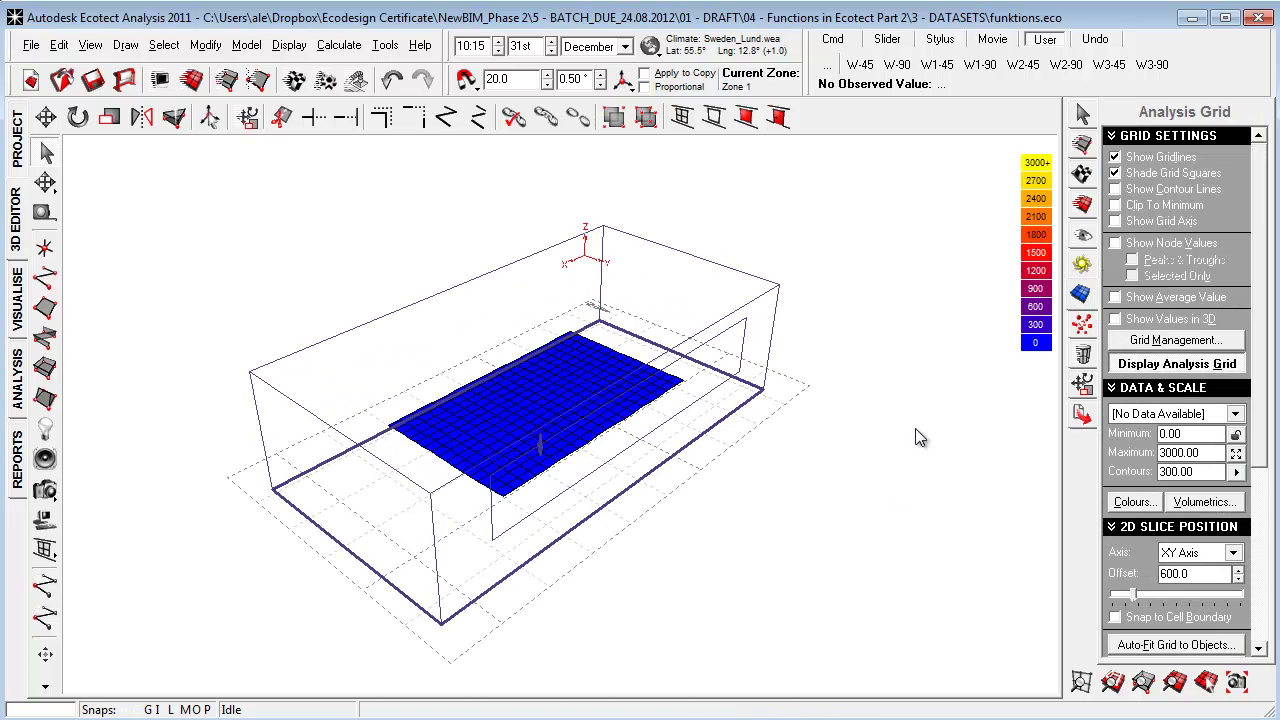
{"action": "middle_click_drag", "start_coordinate": [917, 438], "coordinate": [898, 533]}
{"action": "scroll", "coordinate": [1265, 410], "scroll_direction": "down", "scroll_amount": 5}
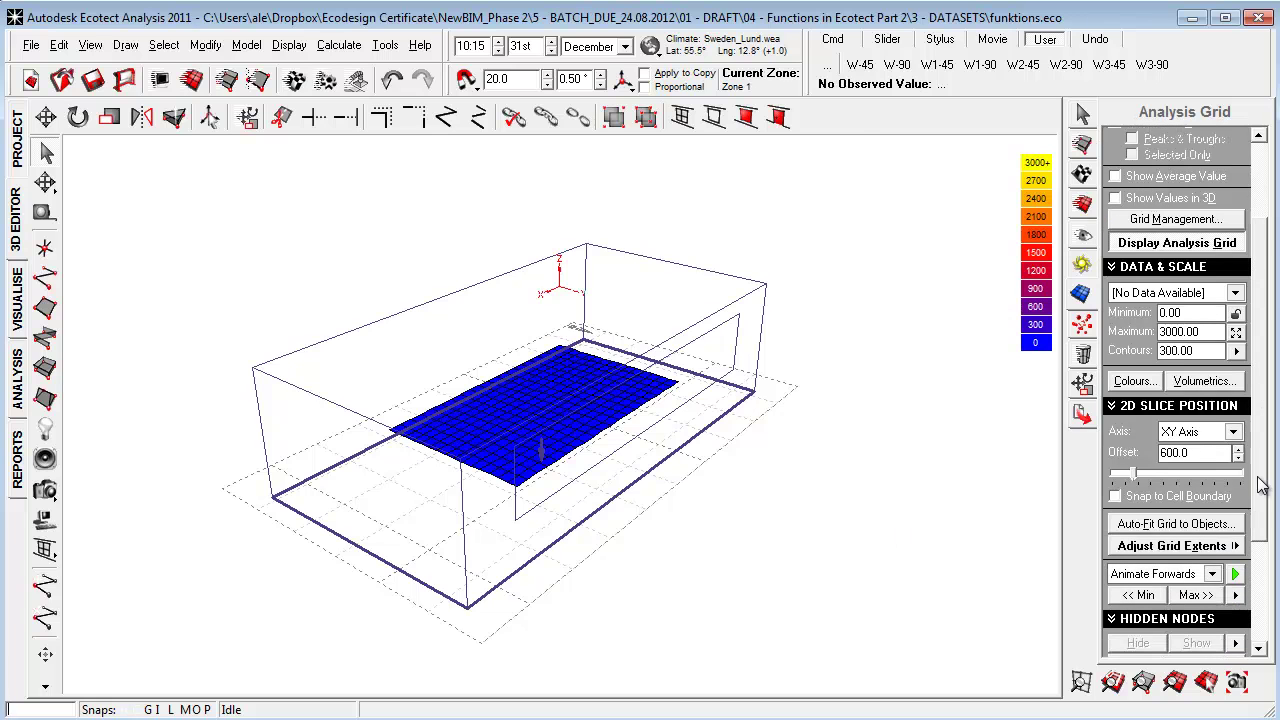
Auto-fit the grid to the floor with 400 inset and 500 cell size, at offset 440
{"action": "left_click", "coordinate": [1210, 477]}
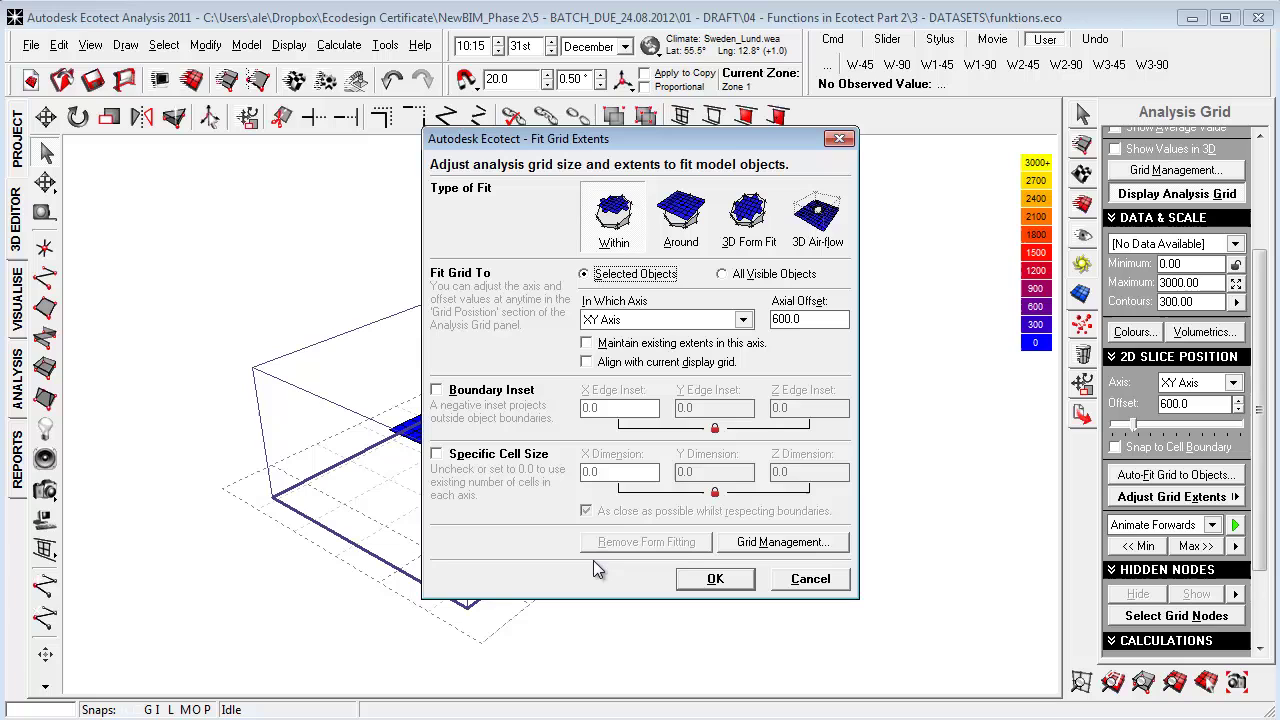
{"action": "left_click", "coordinate": [437, 390]}
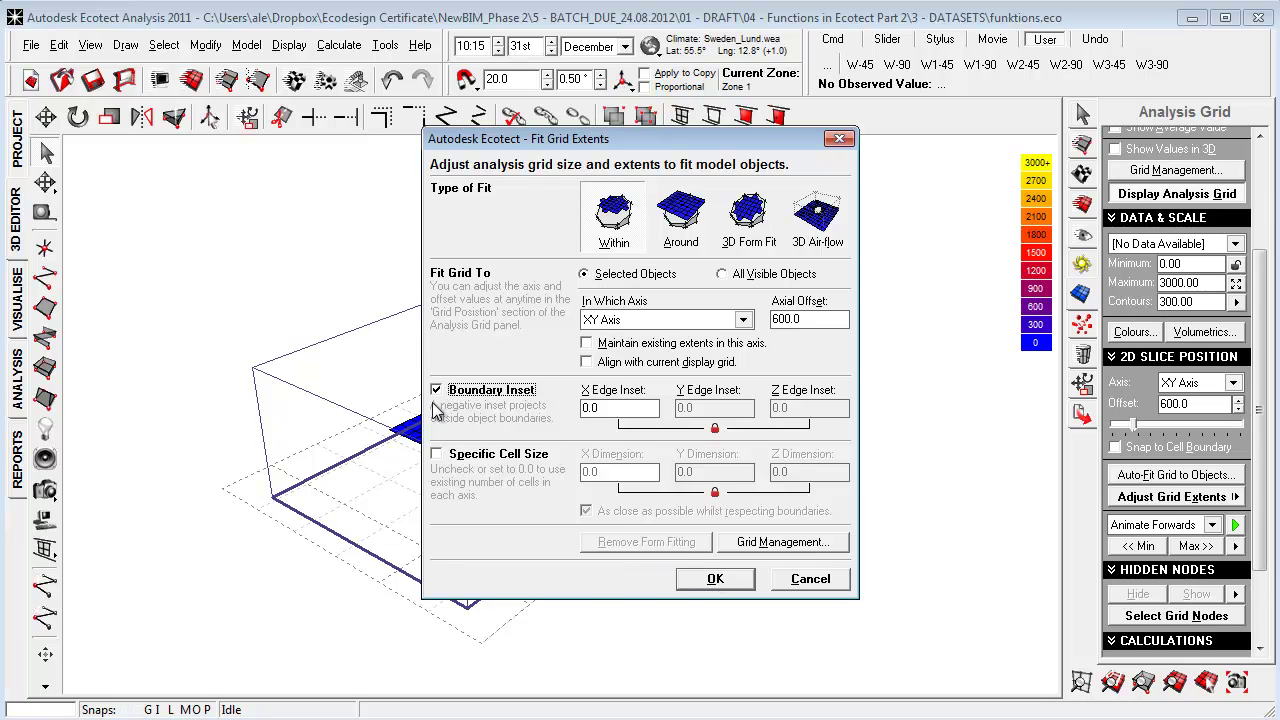
{"action": "left_click", "coordinate": [440, 455]}
{"action": "left_click_drag", "start_coordinate": [630, 410], "coordinate": [525, 418]}
{"action": "type", "text": "400"}
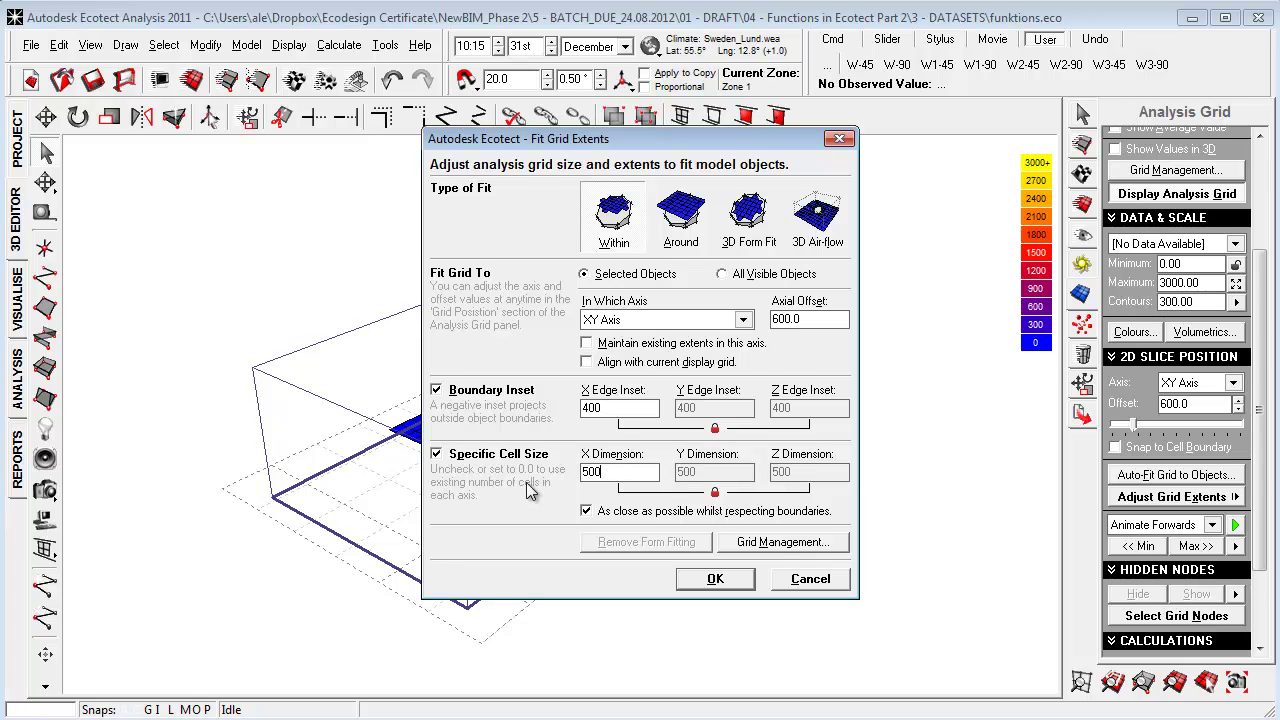
{"action": "left_click", "coordinate": [715, 579]}
{"action": "right_click_drag", "start_coordinate": [699, 585], "coordinate": [580, 455]}
{"action": "mouse_move", "coordinate": [1118, 427]}
{"action": "left_mouse_down"}
{"action": "mouse_move", "coordinate": [1148, 430]}
{"action": "mouse_move", "coordinate": [1124, 432]}
{"action": "left_mouse_up"}
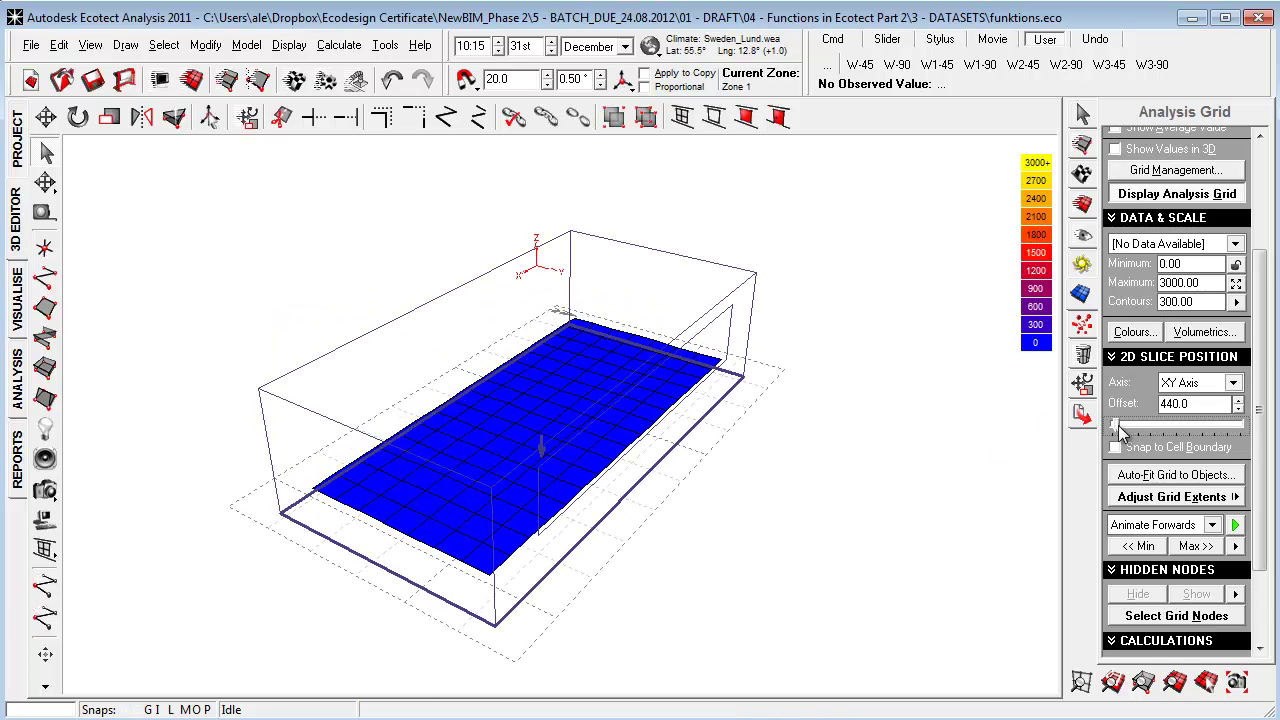
Run a Natural Light Levels lighting analysis, colouring the floor grid 2.4–22.4% daylight factor
{"action": "left_click", "coordinate": [340, 45]}
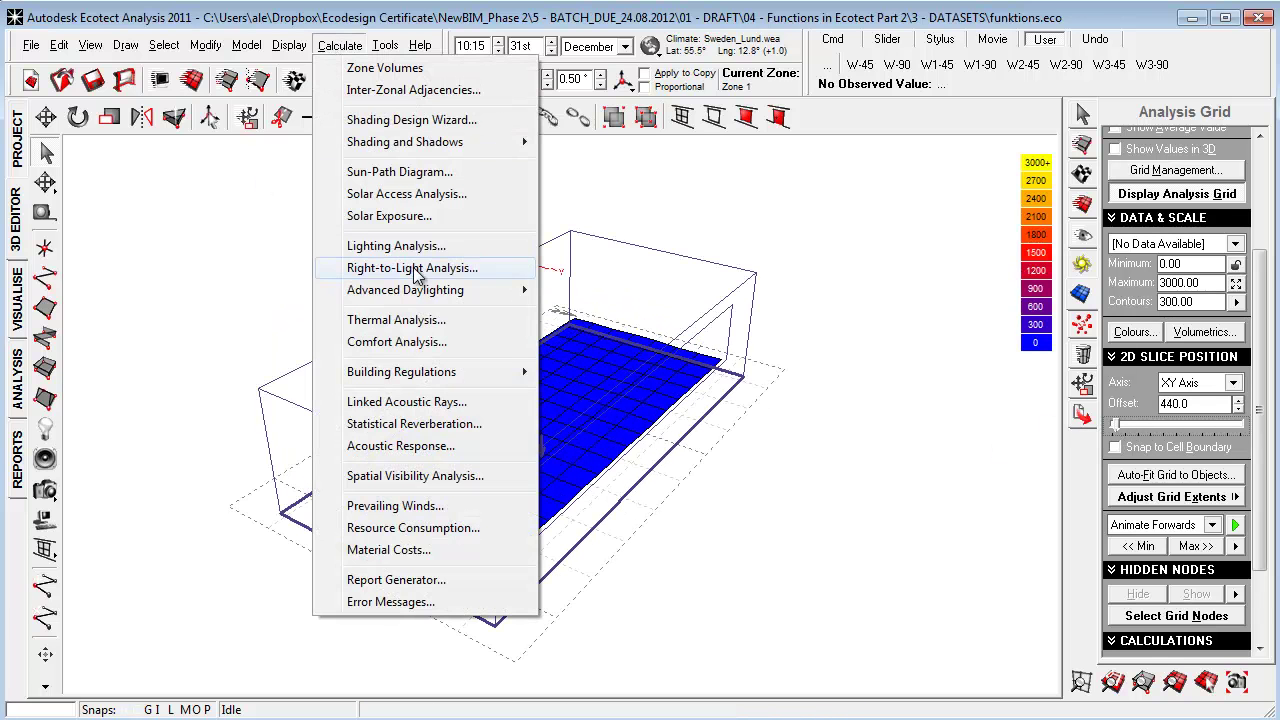
{"action": "left_click", "coordinate": [415, 250]}
{"action": "left_click", "coordinate": [590, 281]}
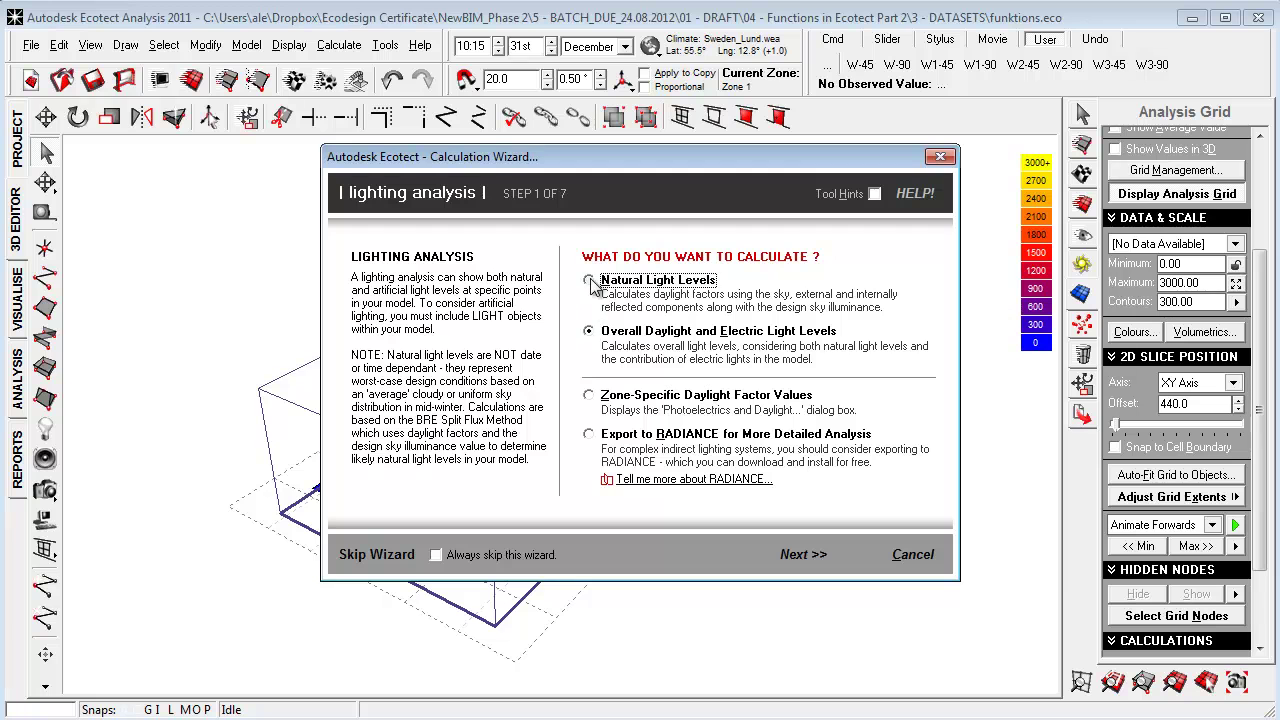
{"action": "left_click", "coordinate": [805, 555]}
{"action": "left_click", "coordinate": [805, 555]}
{"action": "left_click", "coordinate": [805, 555]}
{"action": "left_click", "coordinate": [805, 555]}
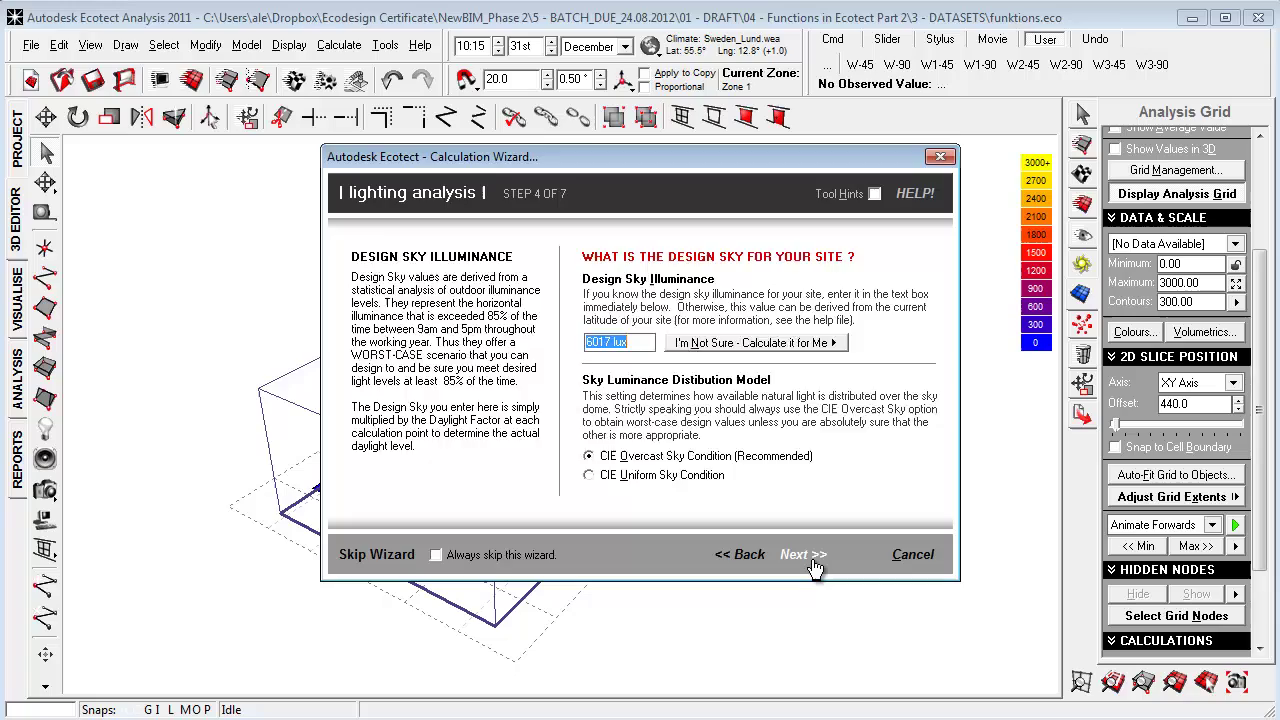
{"action": "left_click", "coordinate": [805, 555]}
{"action": "left_click", "coordinate": [805, 555]}
{"action": "left_click", "coordinate": [853, 633]}
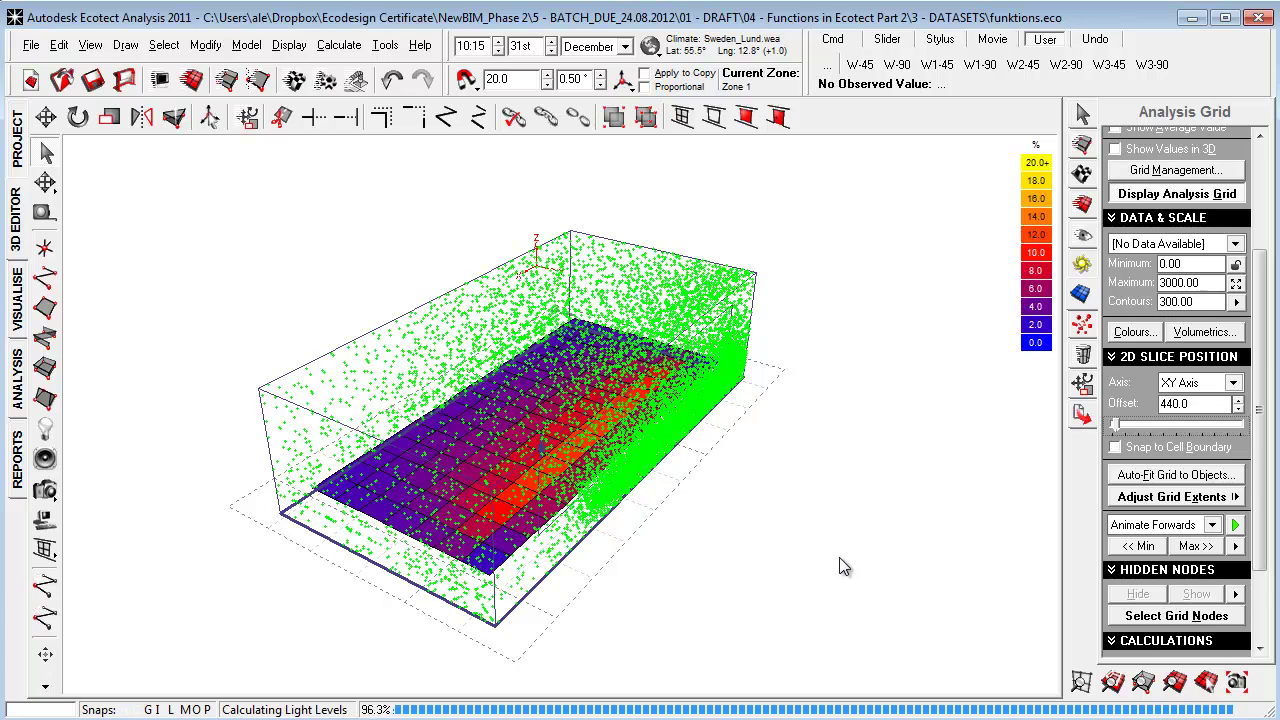
{"action": "right_click_drag", "start_coordinate": [618, 560], "coordinate": [650, 565]}
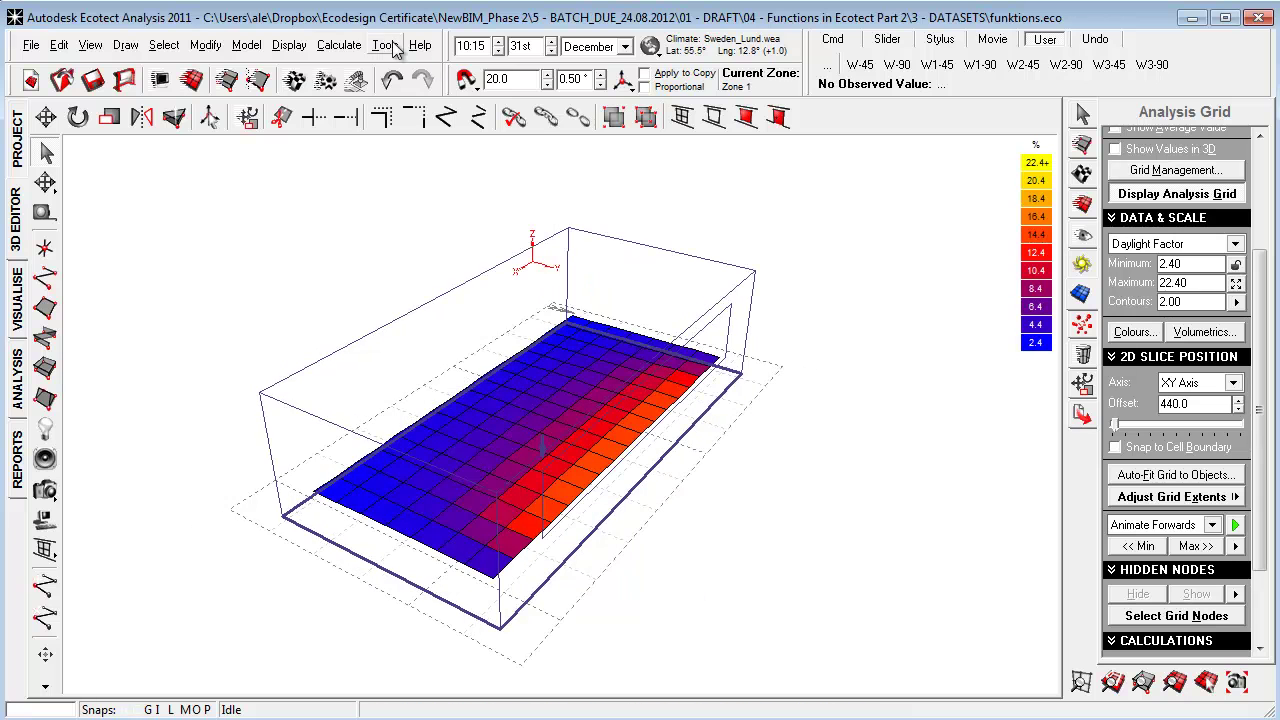
{"action": "left_click", "coordinate": [350, 46]}
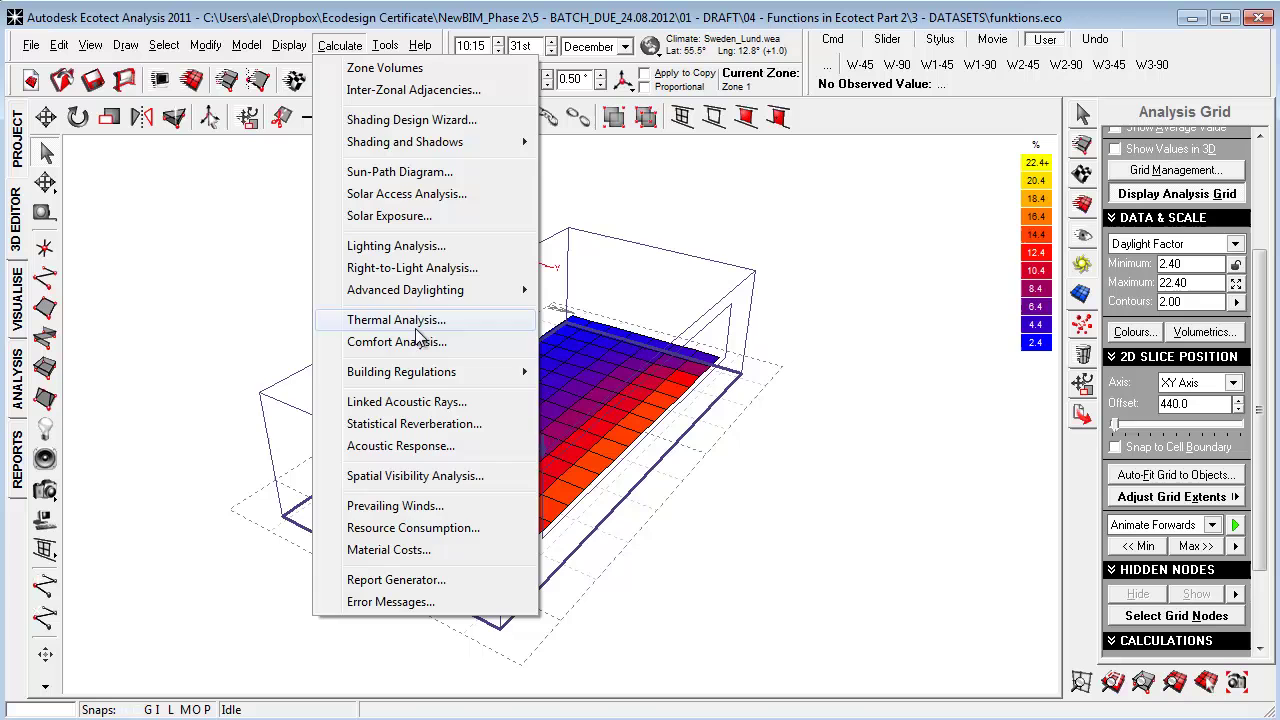
{"action": "left_click", "coordinate": [290, 390]}
{"action": "right_click_drag", "start_coordinate": [290, 390], "coordinate": [275, 470]}
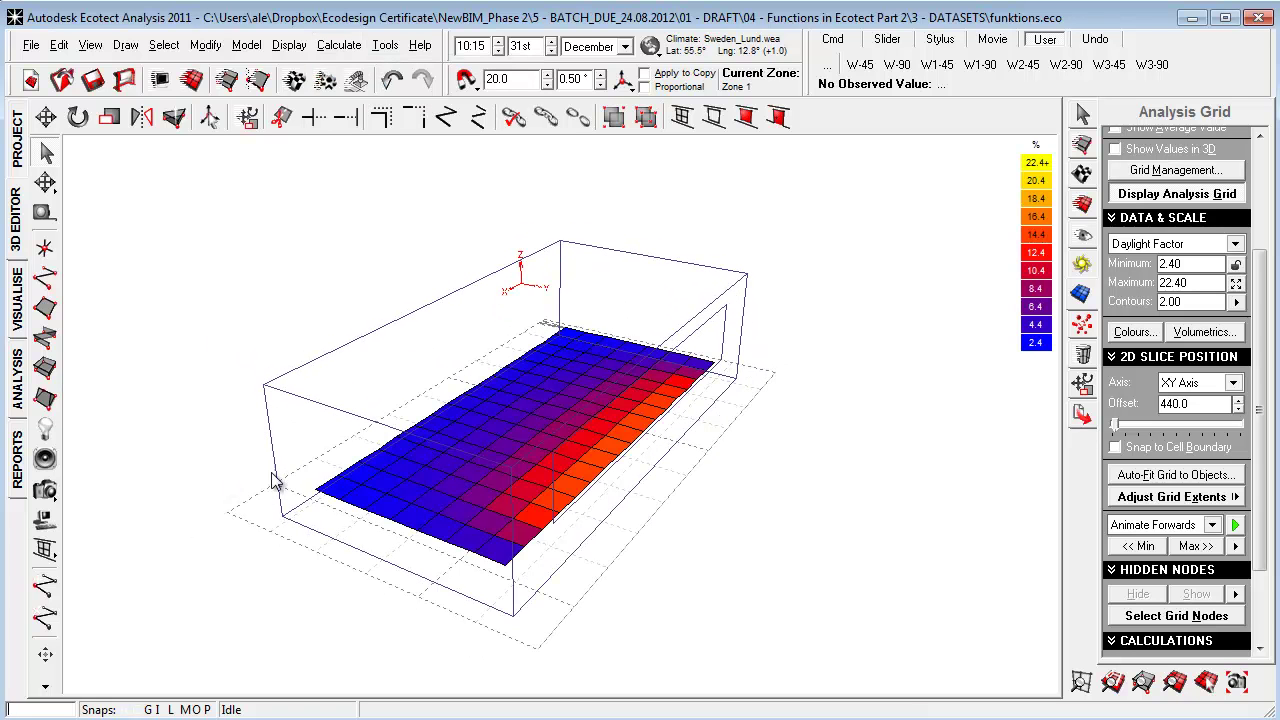
{"action": "right_click_drag", "start_coordinate": [585, 557], "coordinate": [772, 606]}
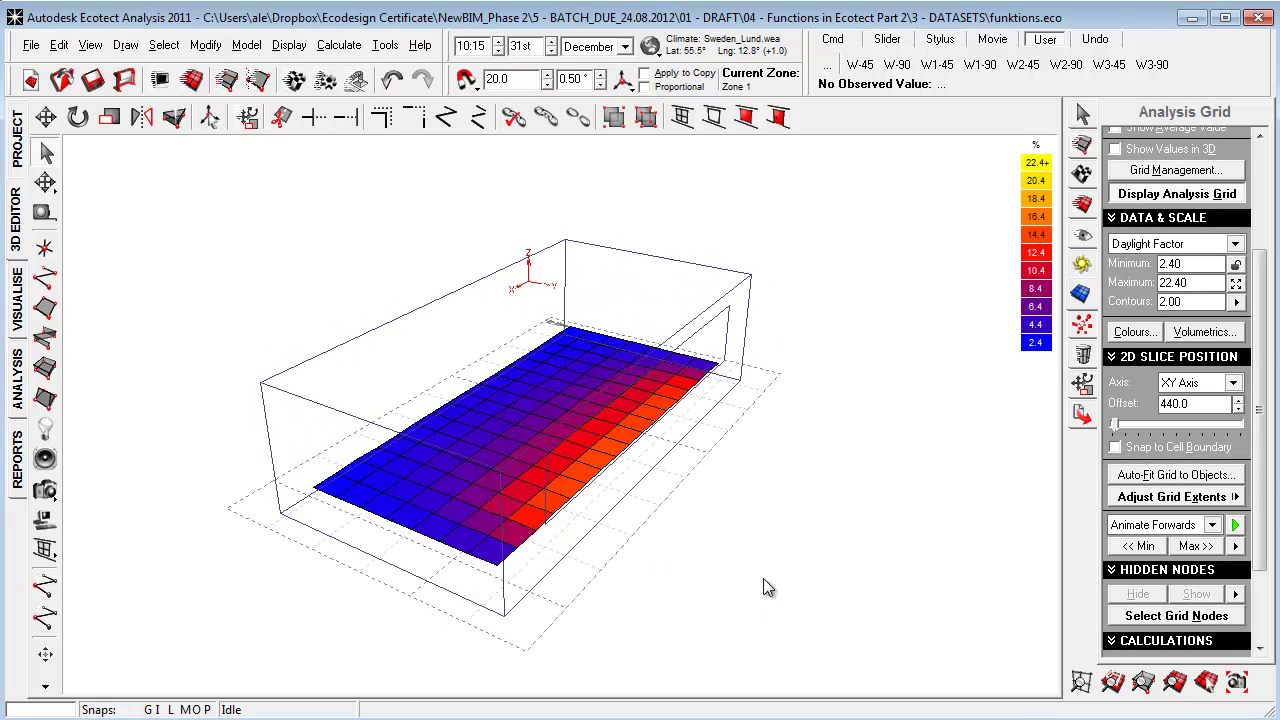